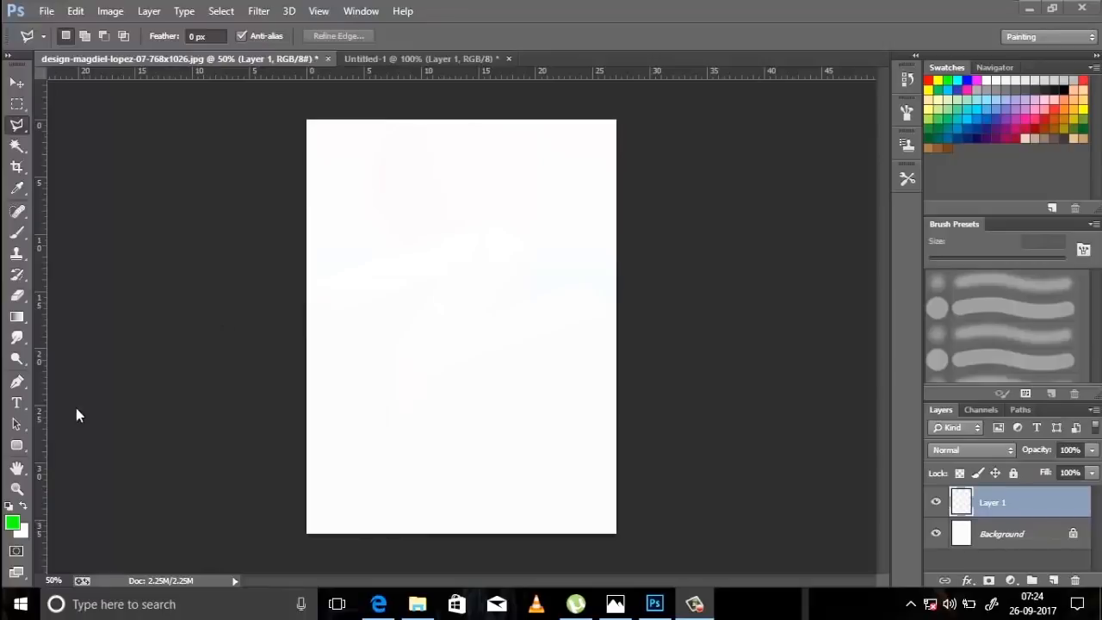
Outline a Z-shaped ribbon spanning the full page width across the middle with the Polygonal Lasso and close the selection.
left_click(16, 121)
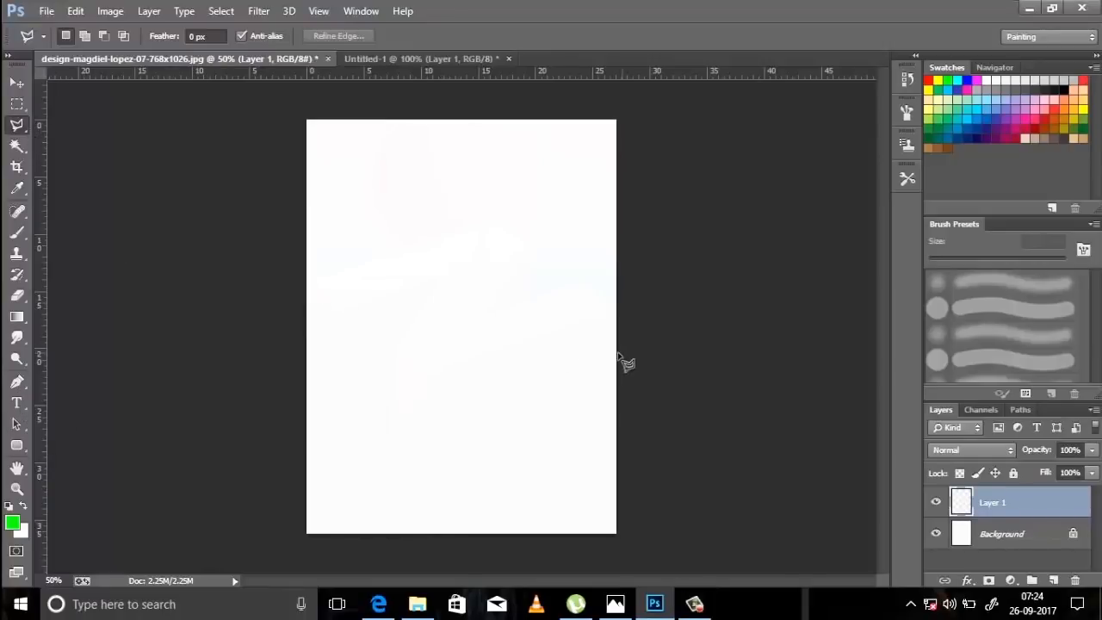
left_click(308, 282)
left_click(497, 222)
left_click(528, 243)
left_click(482, 315)
left_click(582, 284)
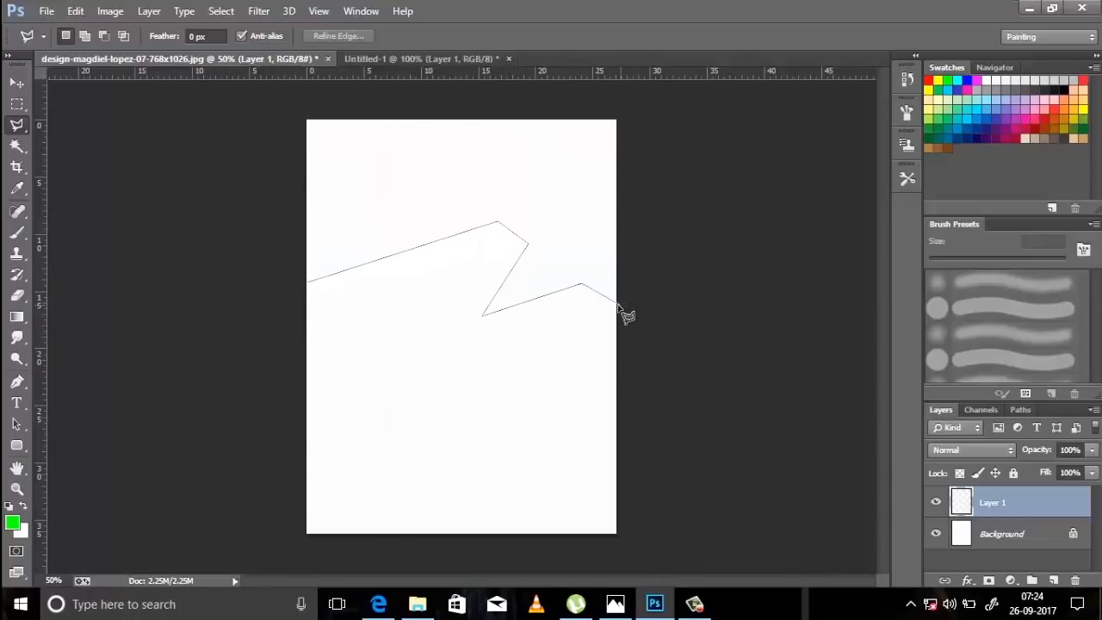
left_click(615, 307)
left_click(315, 296)
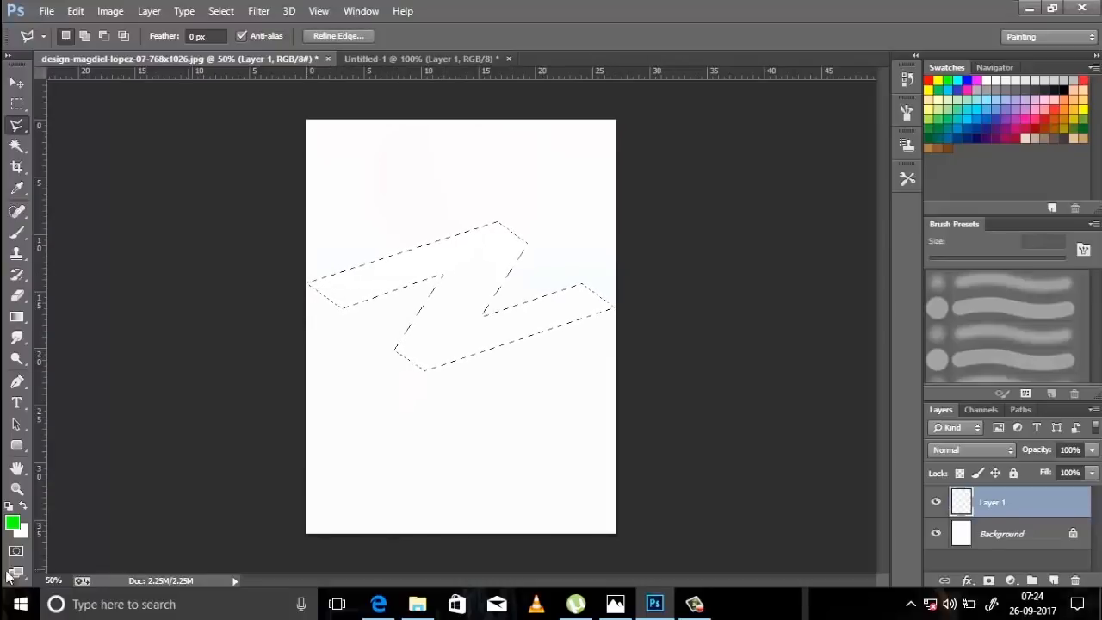
Set the foreground colour to pink, RGB 253, 91, 151.
left_click(12, 522)
left_click(608, 272)
left_click(679, 275)
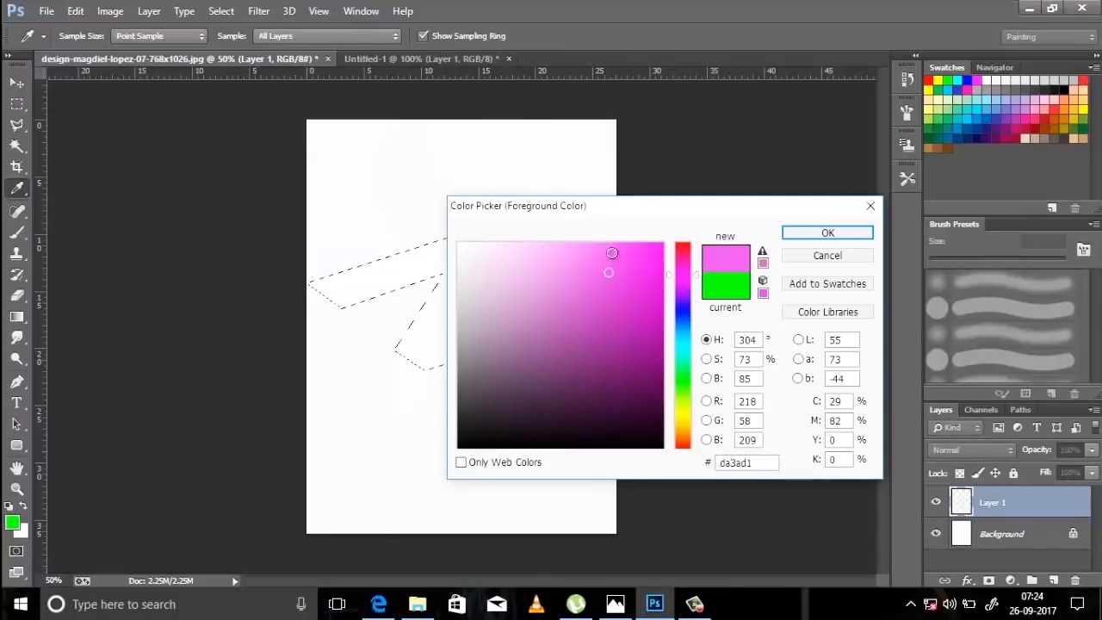
left_click_drag(612, 253, 452, 234)
left_click_drag(760, 401, 394, 373)
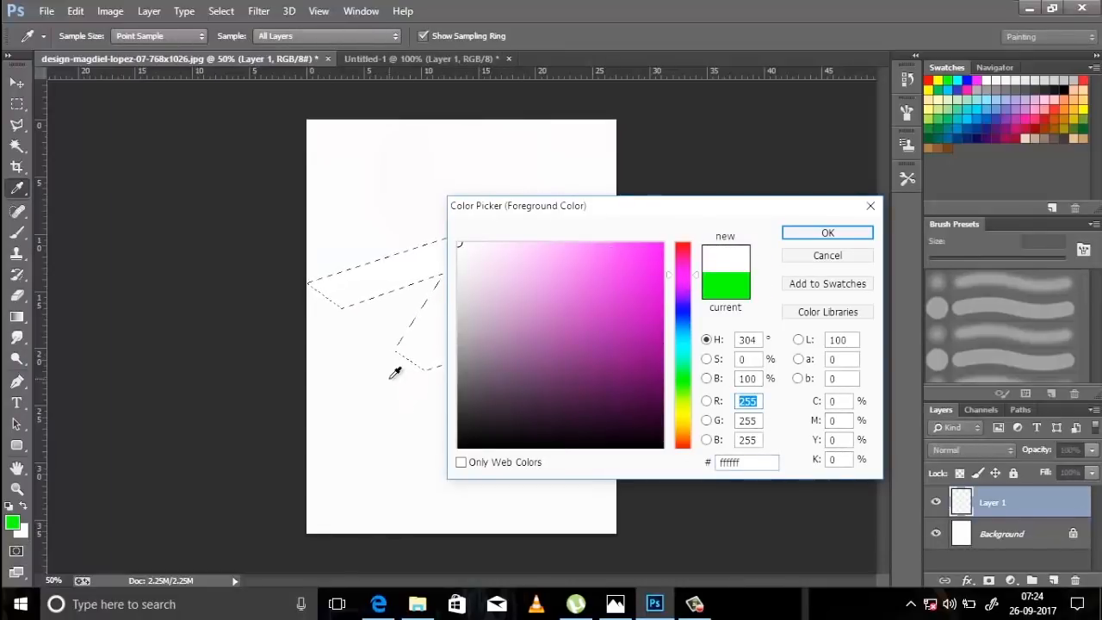
type("2")
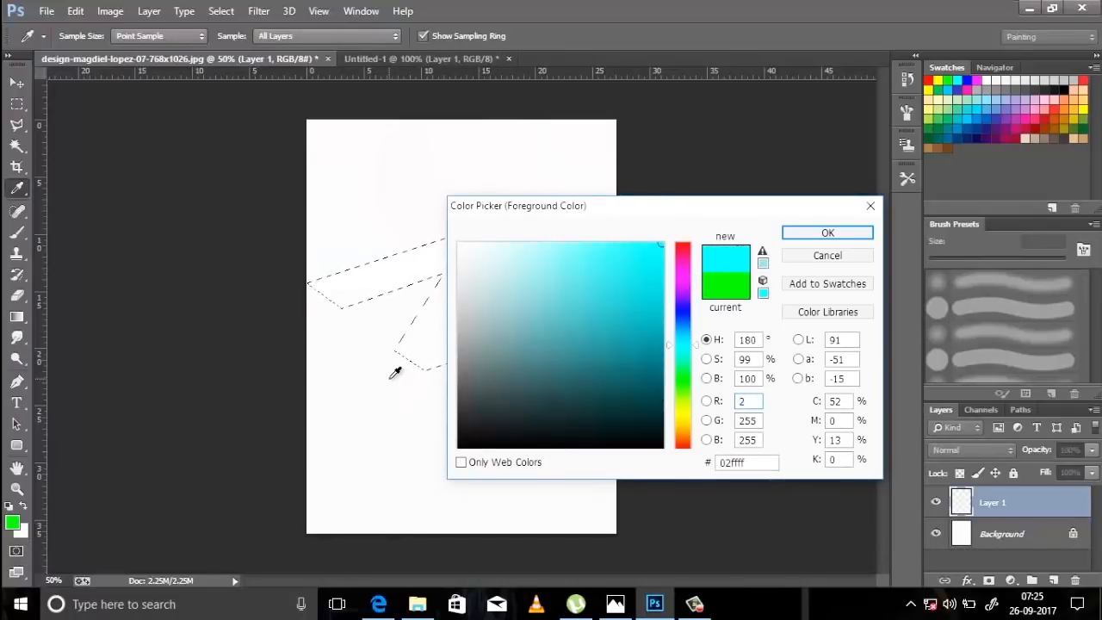
type("53")
key("Tab")
type("91")
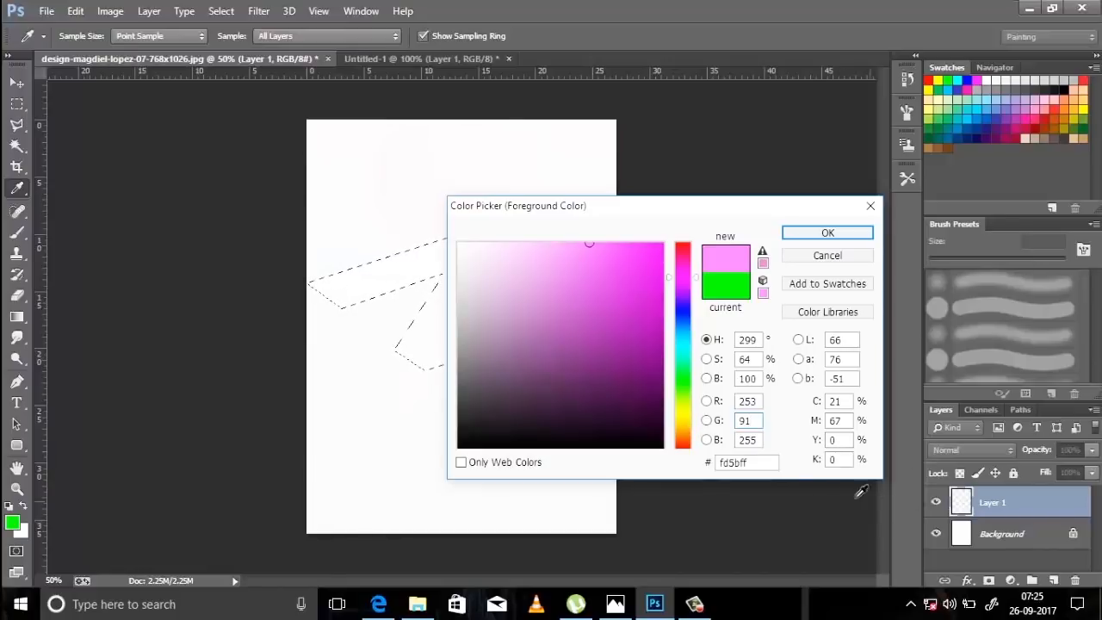
key("Tab")
type("151")
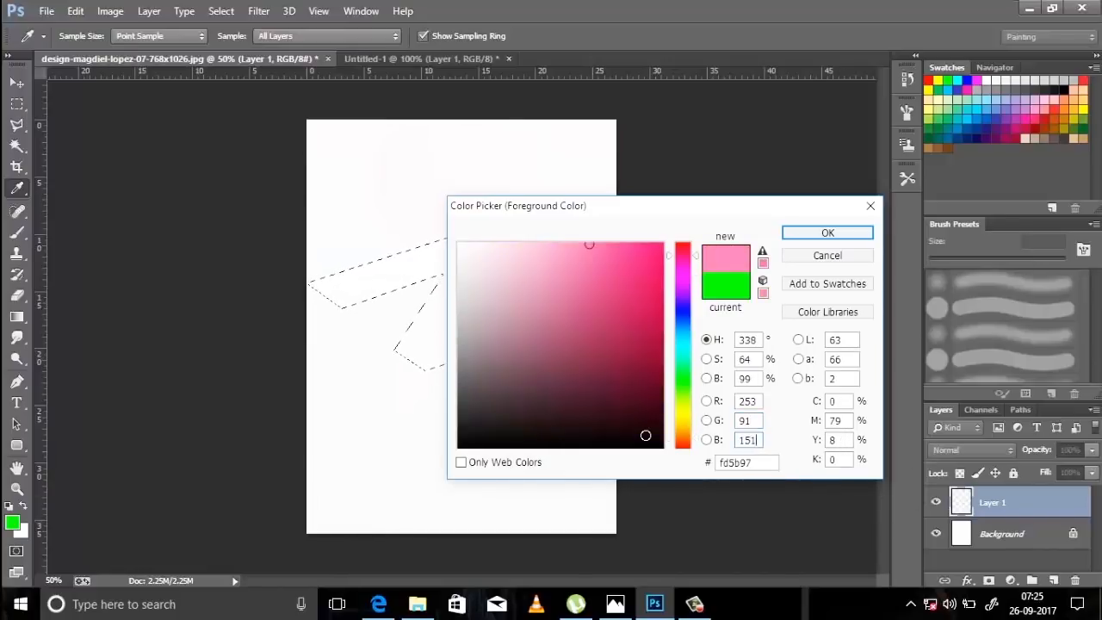
left_click(827, 233)
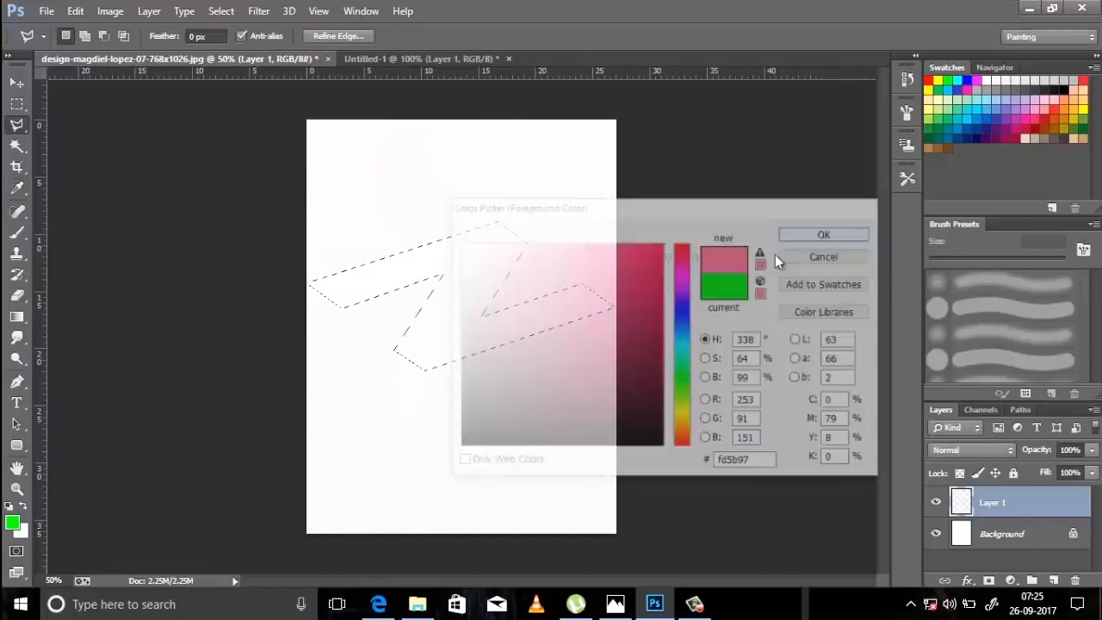
Swap the foreground and background colours, and set the new foreground to light peach, RGB 255, 192, 187.
left_click(25, 505)
left_click(12, 521)
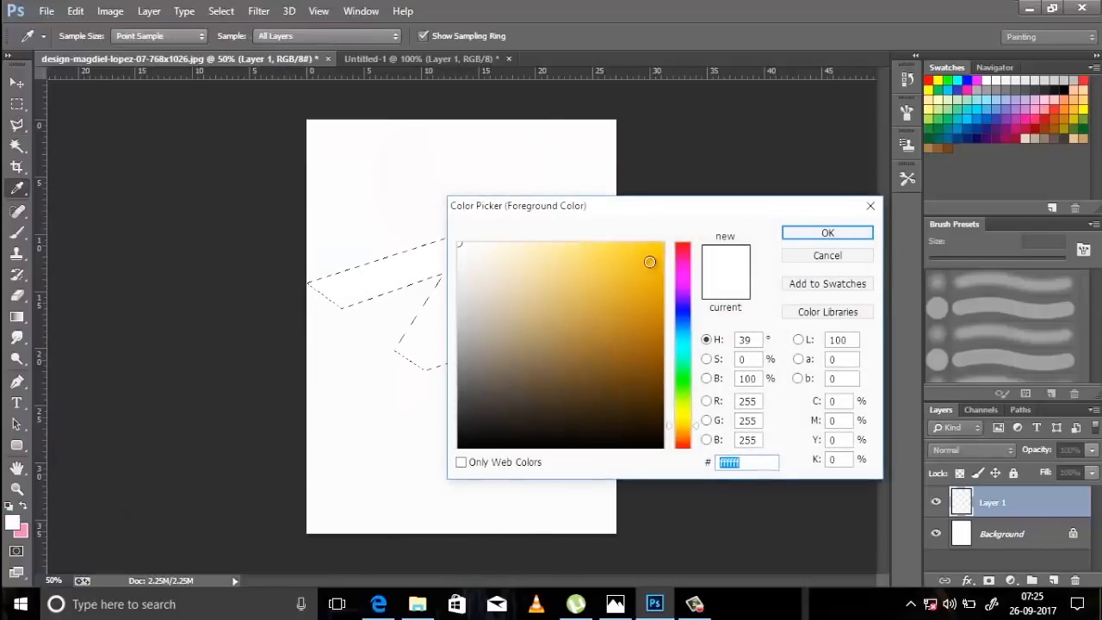
left_click_drag(760, 402, 637, 391)
type("255")
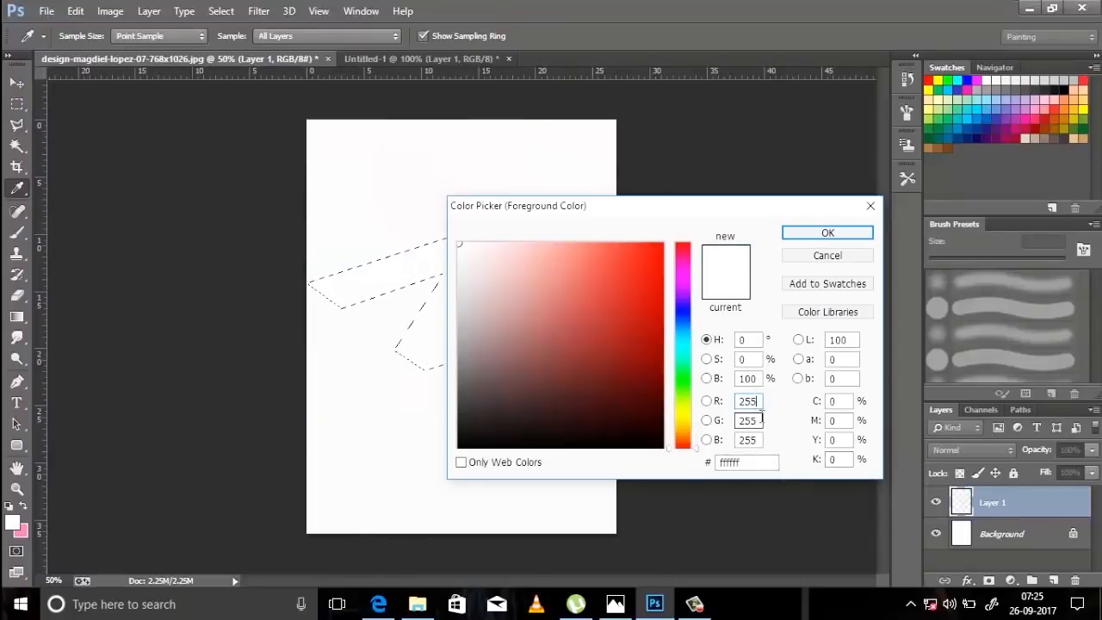
left_click_drag(762, 419, 499, 367)
type("192")
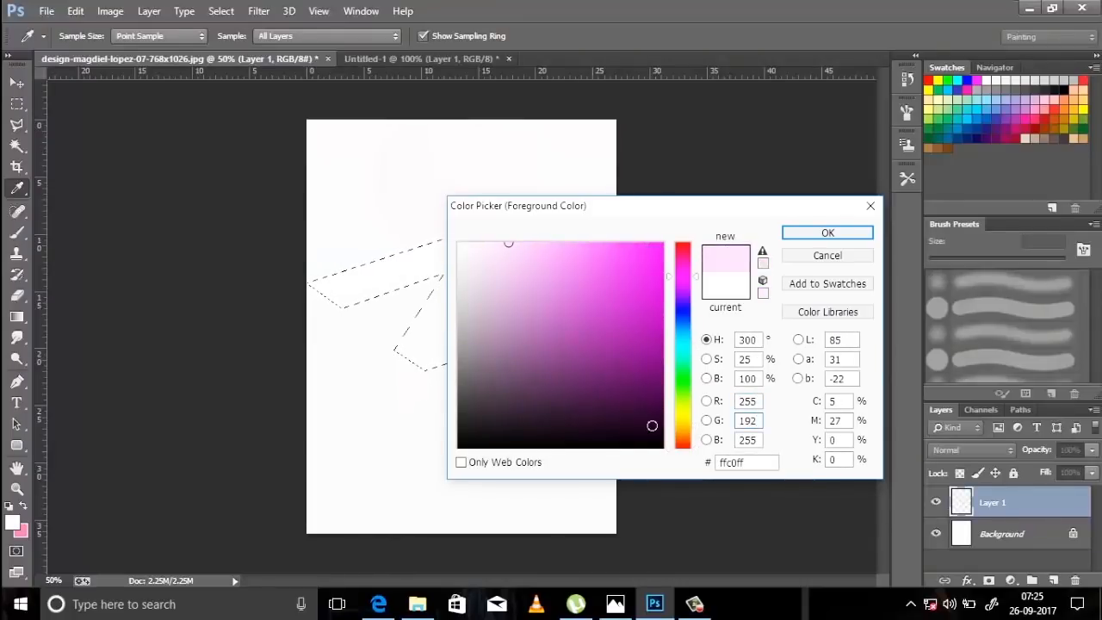
left_click_drag(758, 440, 619, 443)
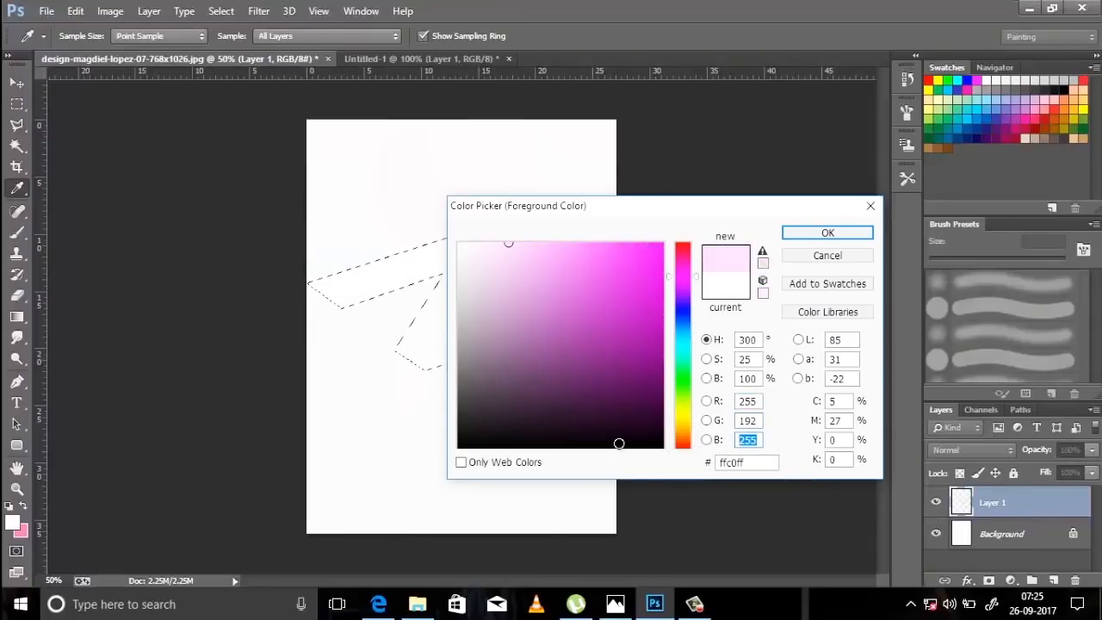
type("18")
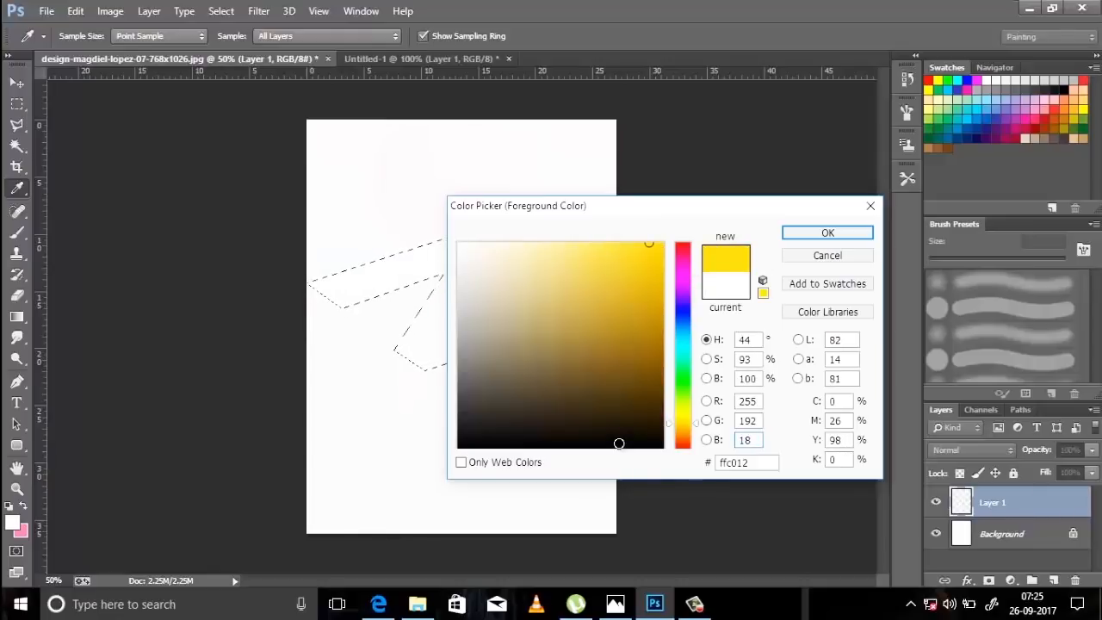
type("7")
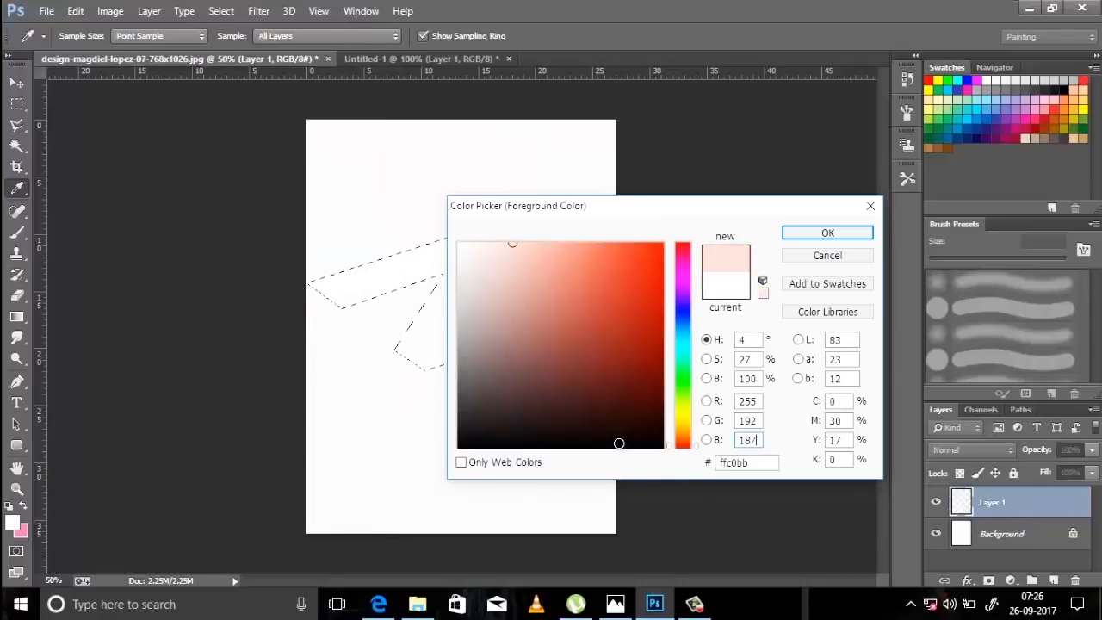
left_click(857, 238)
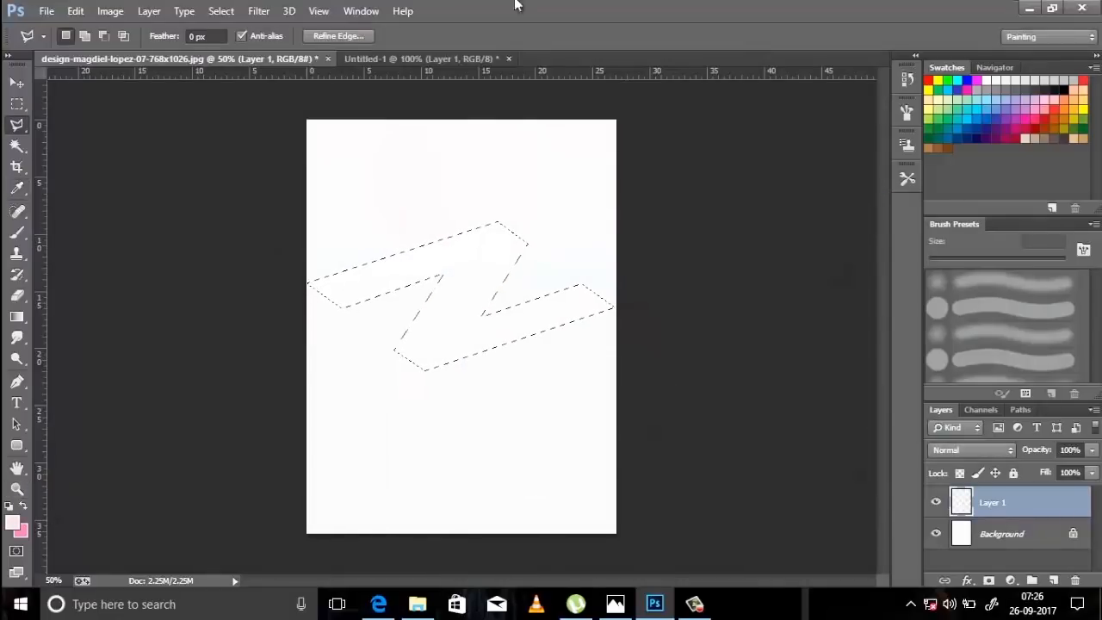
Fill the Z-shaped selection with a linear peach-to-pink gradient running downward, and deselect it.
left_click(16, 316)
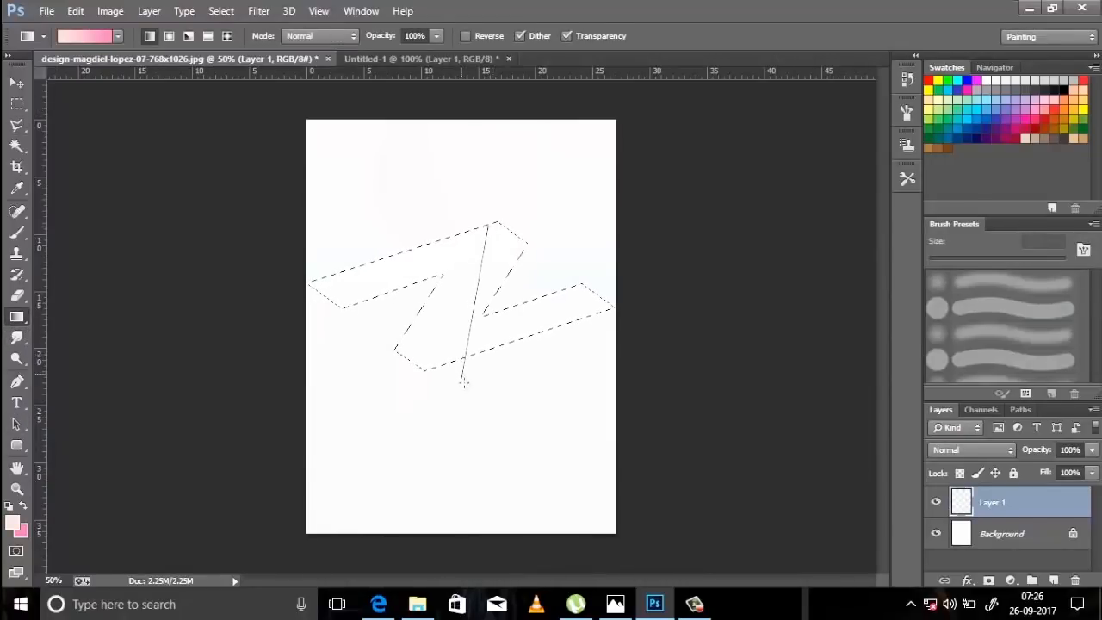
left_click_drag(463, 382, 463, 382)
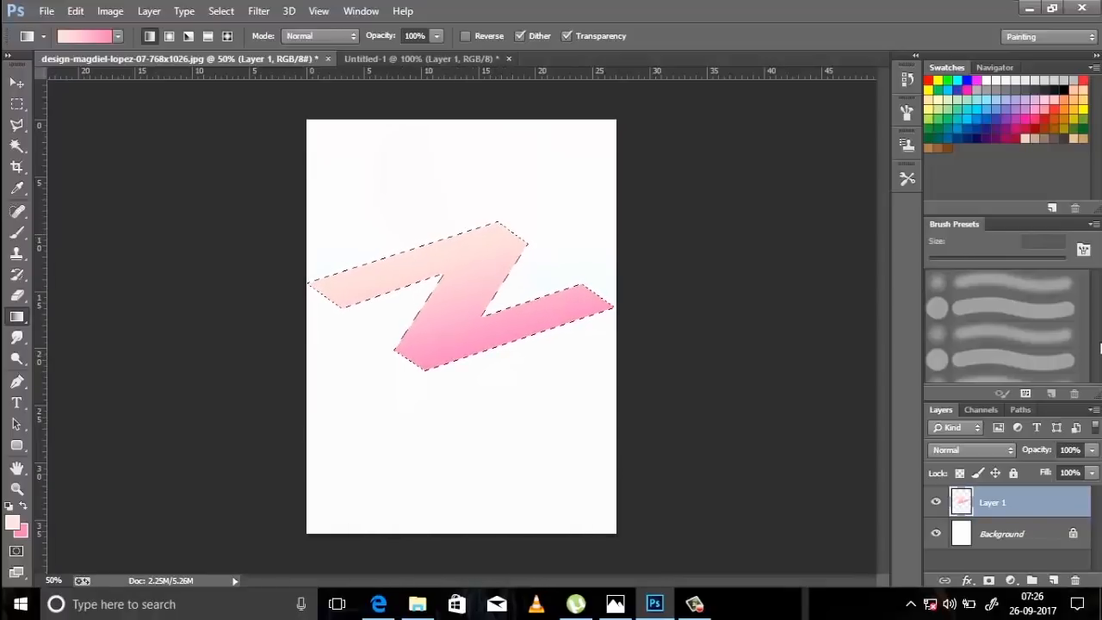
key("ctrl+d")
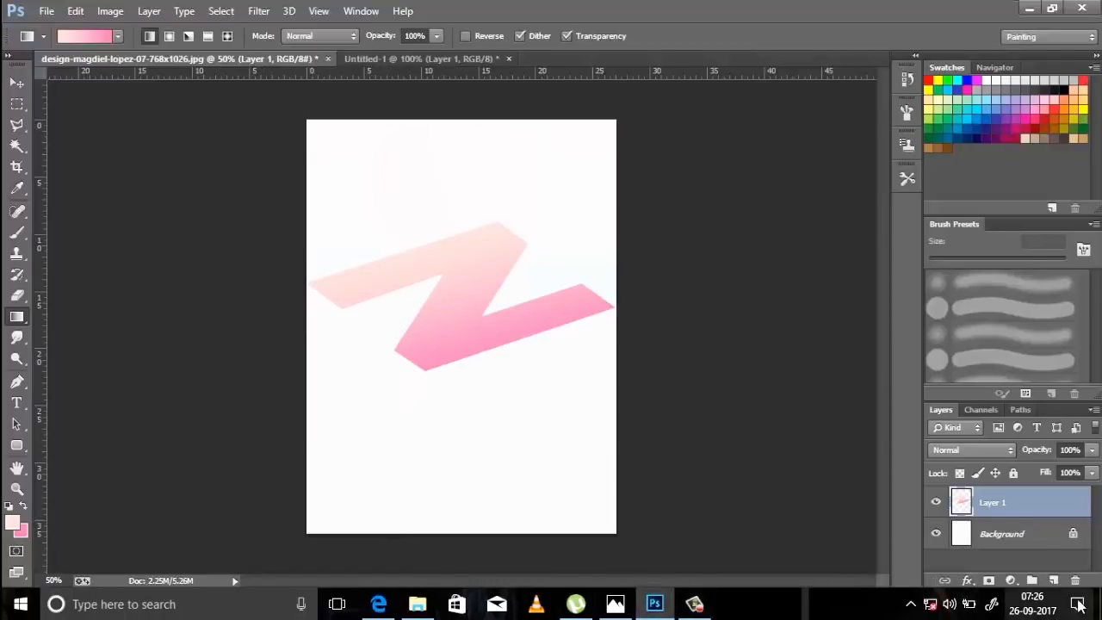
Add a new layer beneath Layer 1 and marquee-select a narrow strip from the Z's upper-left end down to the page's bottom edge.
left_click(1053, 581)
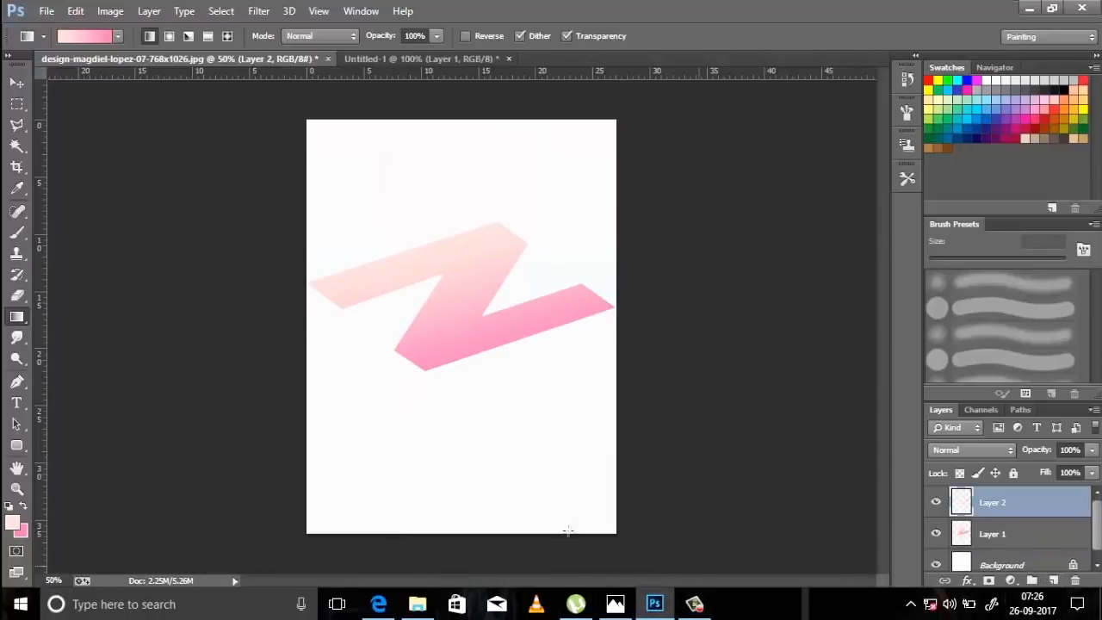
left_click(16, 125)
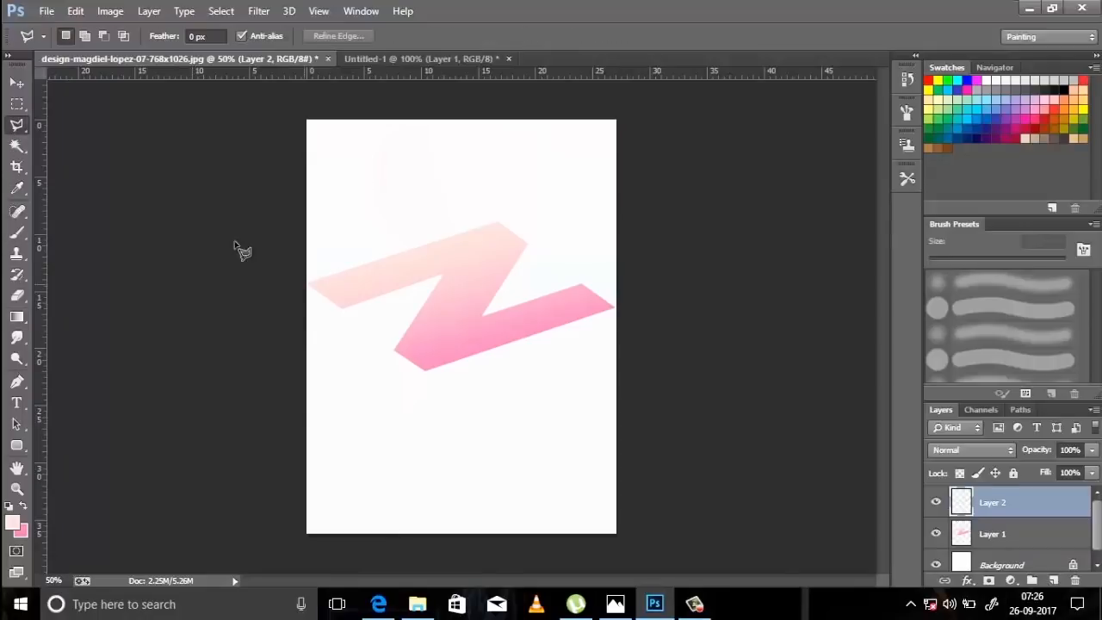
left_click(25, 103)
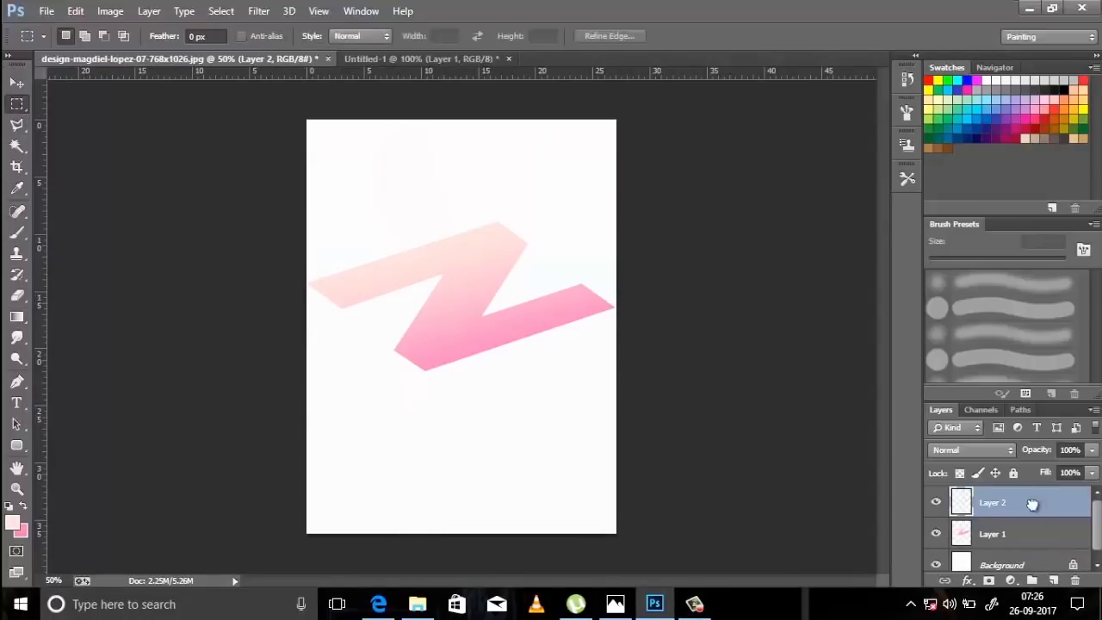
left_click_drag(1033, 504, 1029, 543)
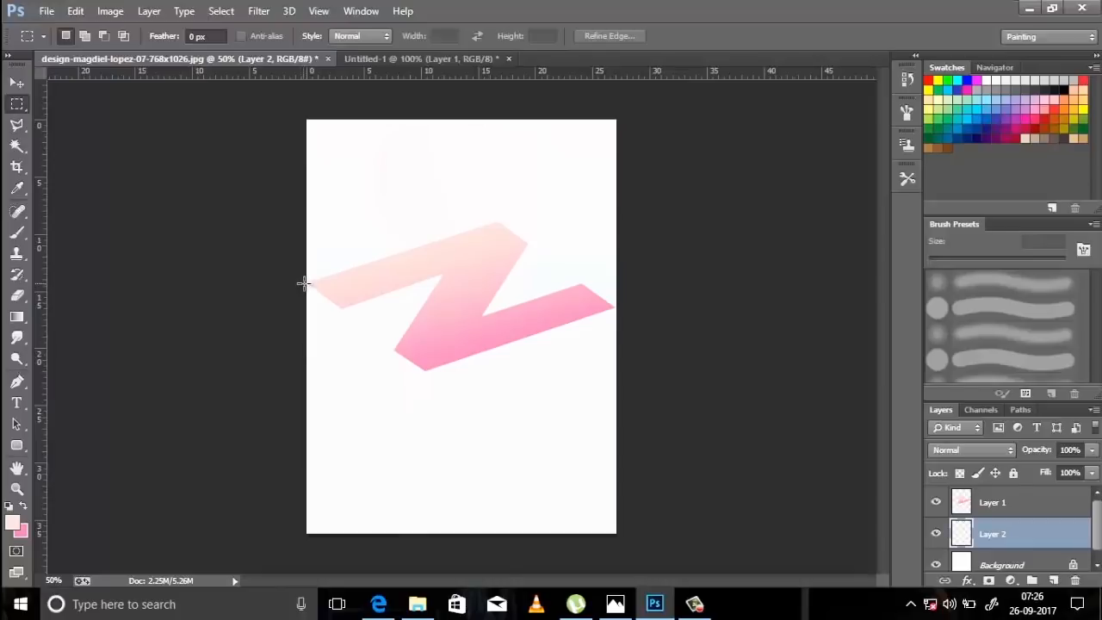
left_click_drag(307, 285, 342, 548)
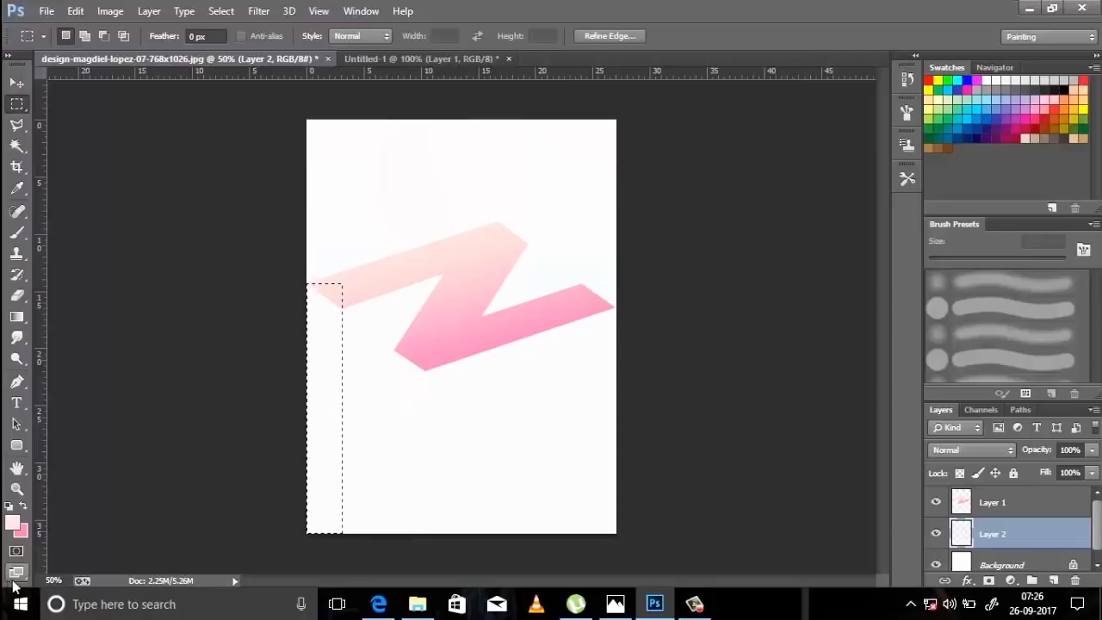
Set the foreground colour to dark rose, RGB 168, 69, 90.
left_click(14, 524)
left_click_drag(757, 402, 590, 420)
type("168")
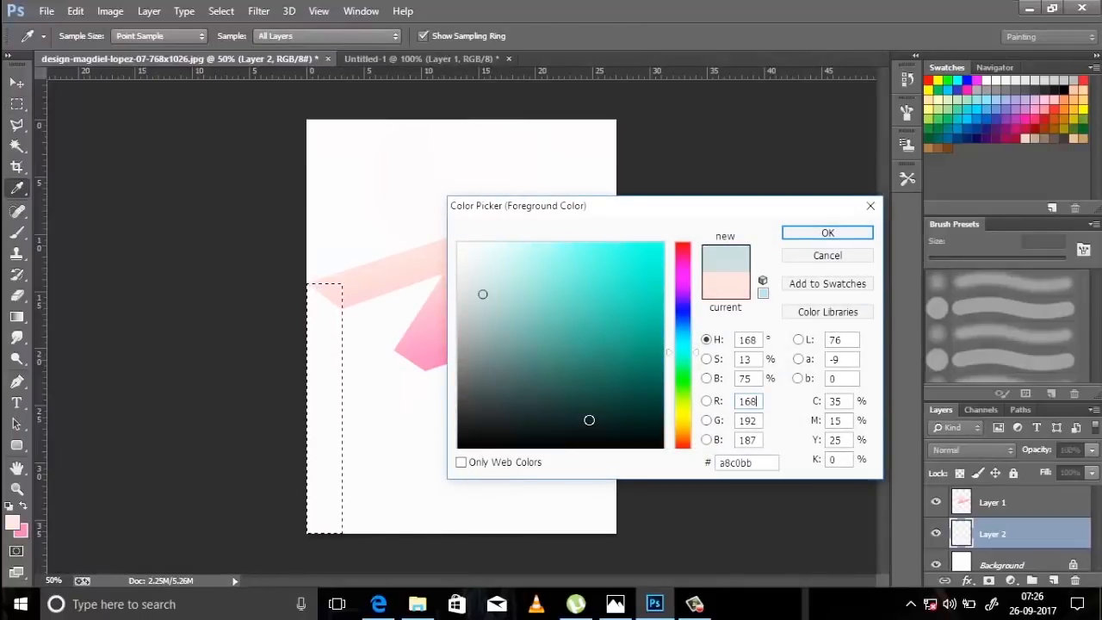
key("Tab")
type("69")
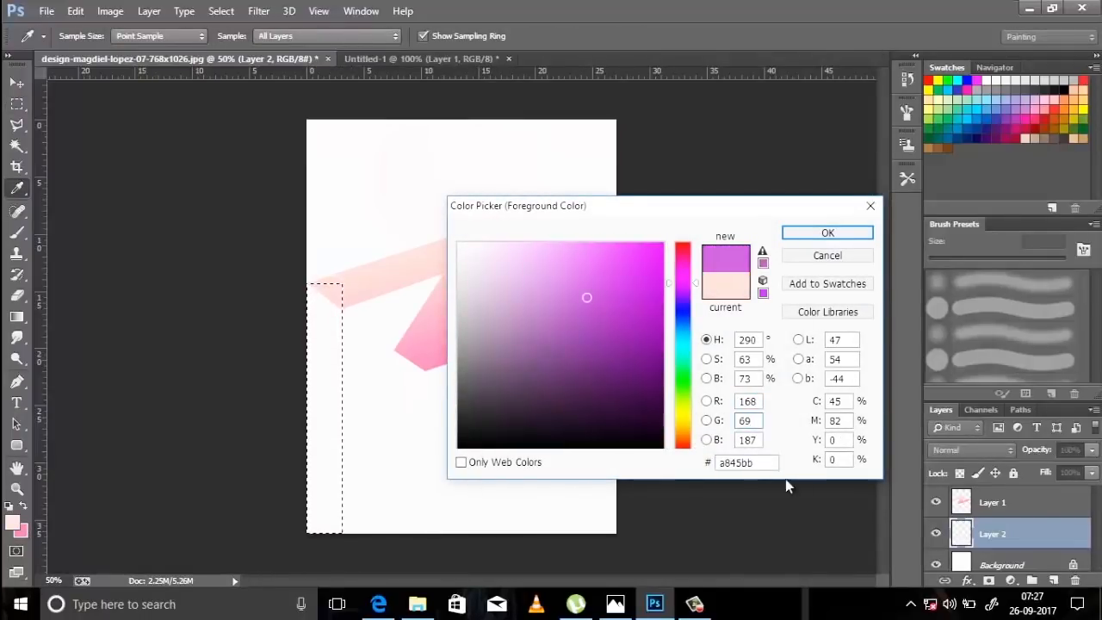
key("Tab")
type("90")
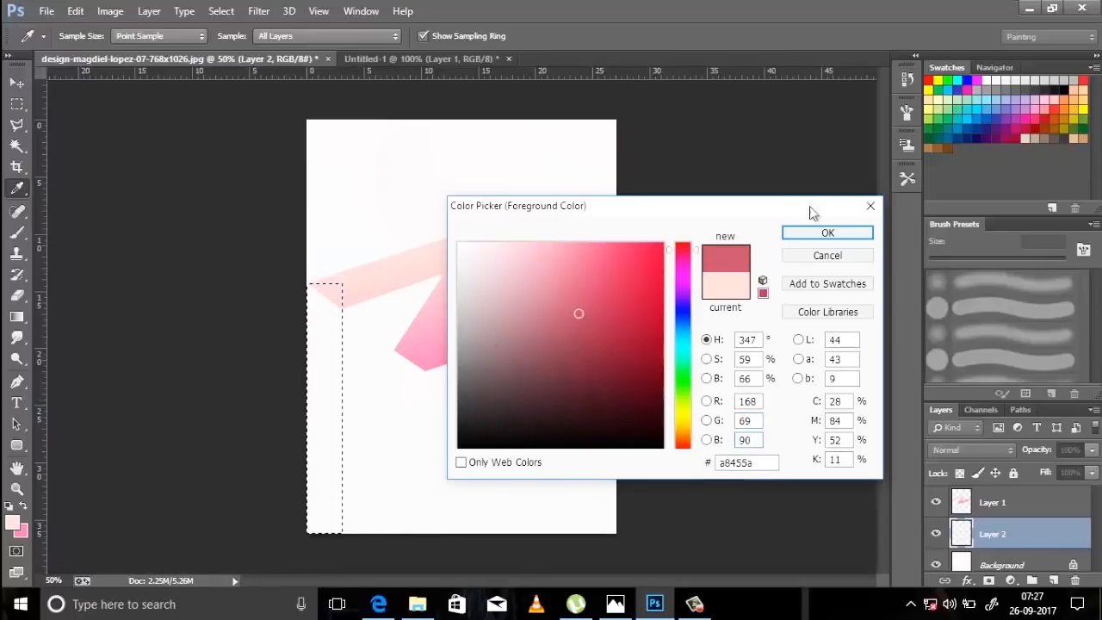
left_click(814, 236)
key("m")
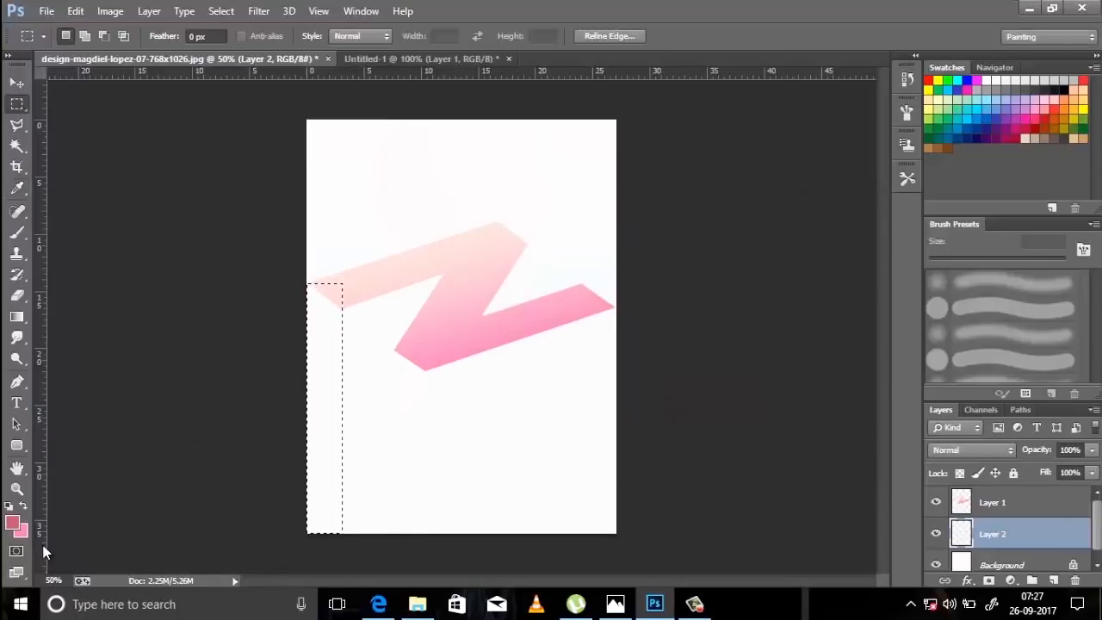
Make black the background colour, and fill the selected strip with a downward rose-to-black linear gradient, deselecting it when done.
left_click(23, 507)
left_click(15, 523)
left_click_drag(546, 296, 540, 468)
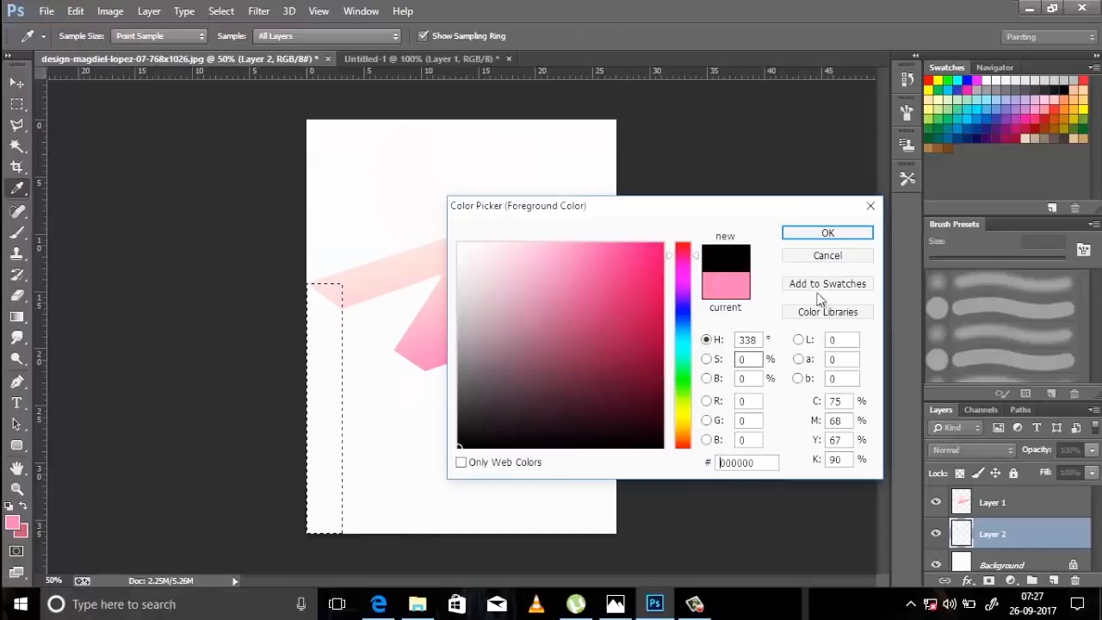
left_click(827, 233)
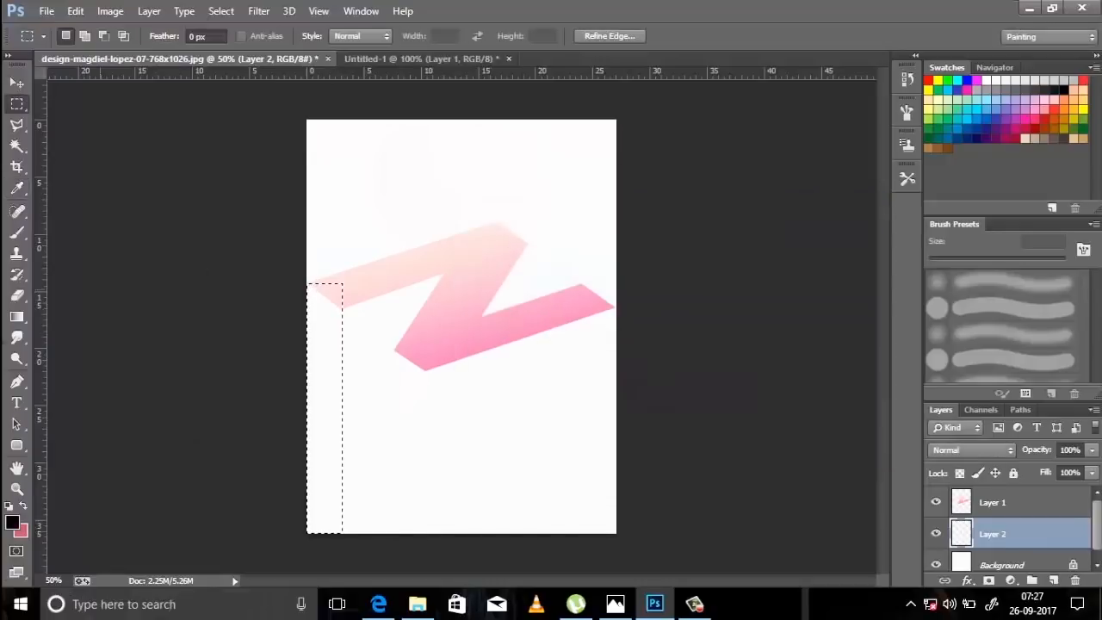
left_click(23, 507)
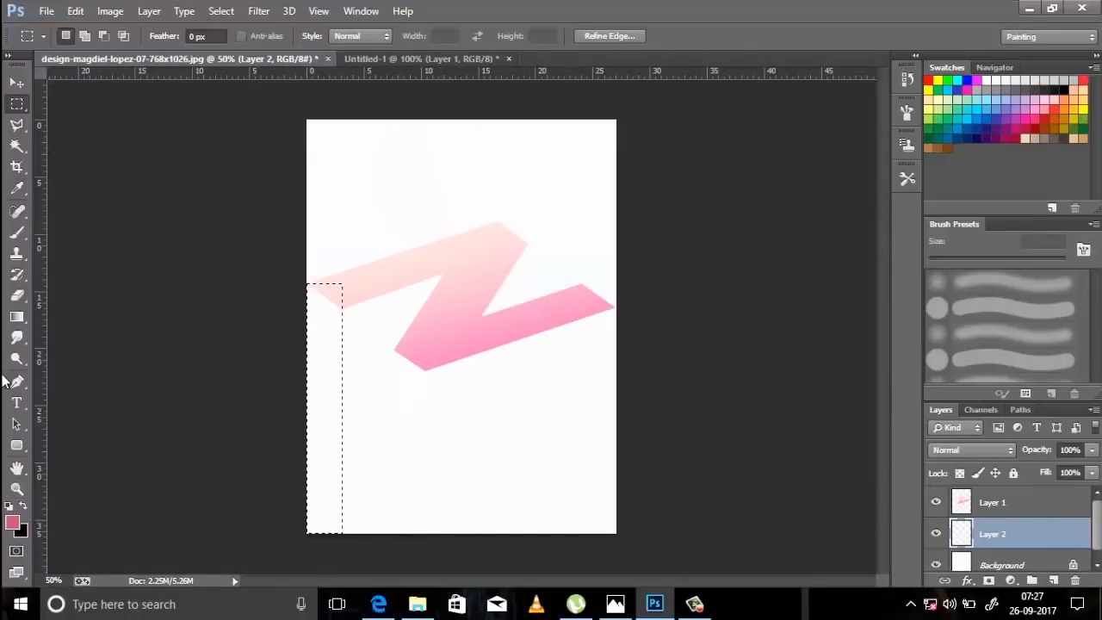
left_click(16, 317)
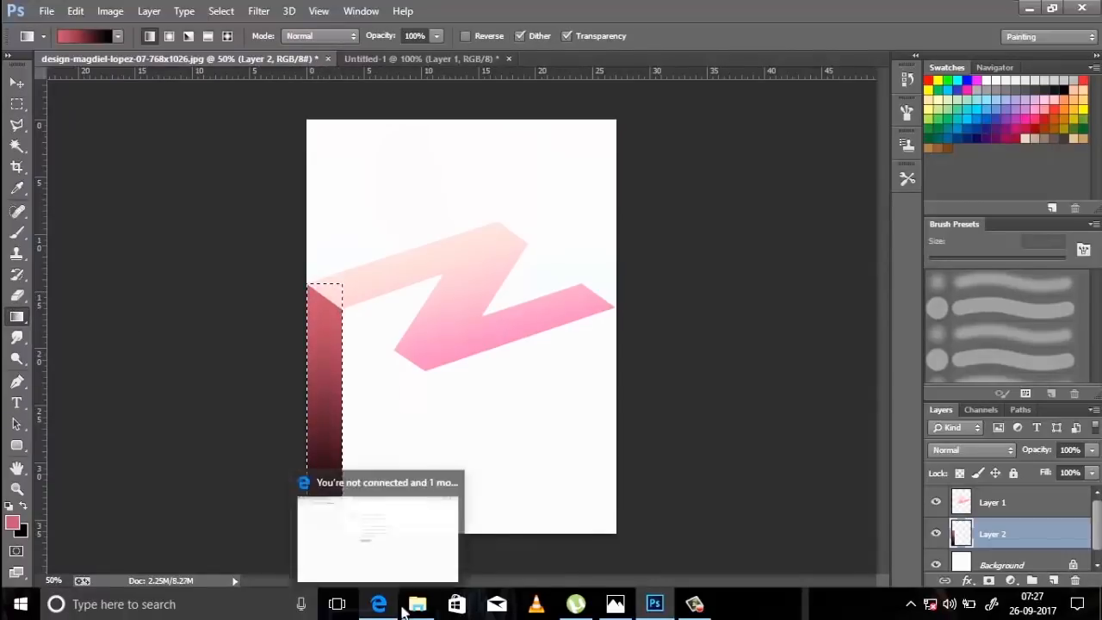
key("ctrl+d")
Marquee-select a strip from the Z's lower-left corner down to the page's bottom edge and fill it with the downward rose-to-black gradient.
left_click(18, 105)
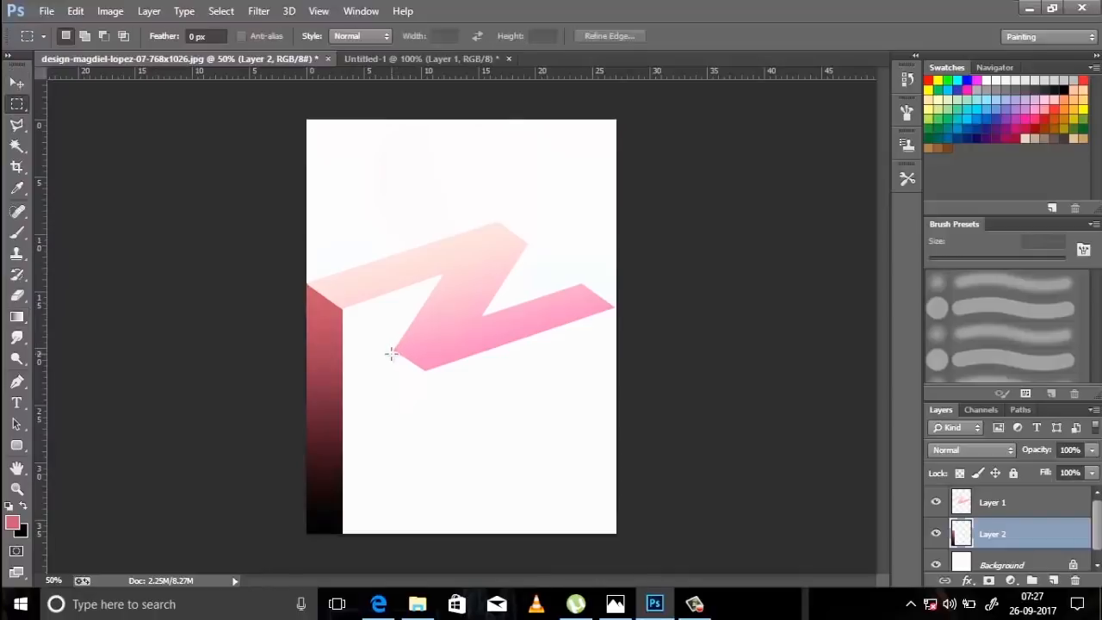
left_click_drag(393, 350, 425, 535)
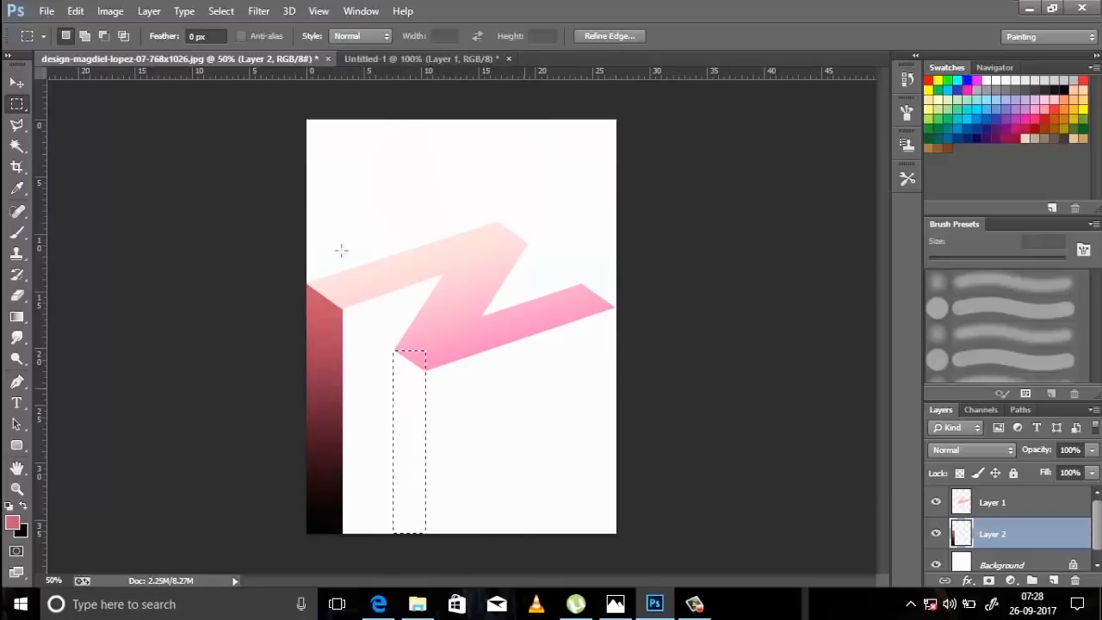
left_click(17, 317)
left_click_drag(410, 338, 407, 591)
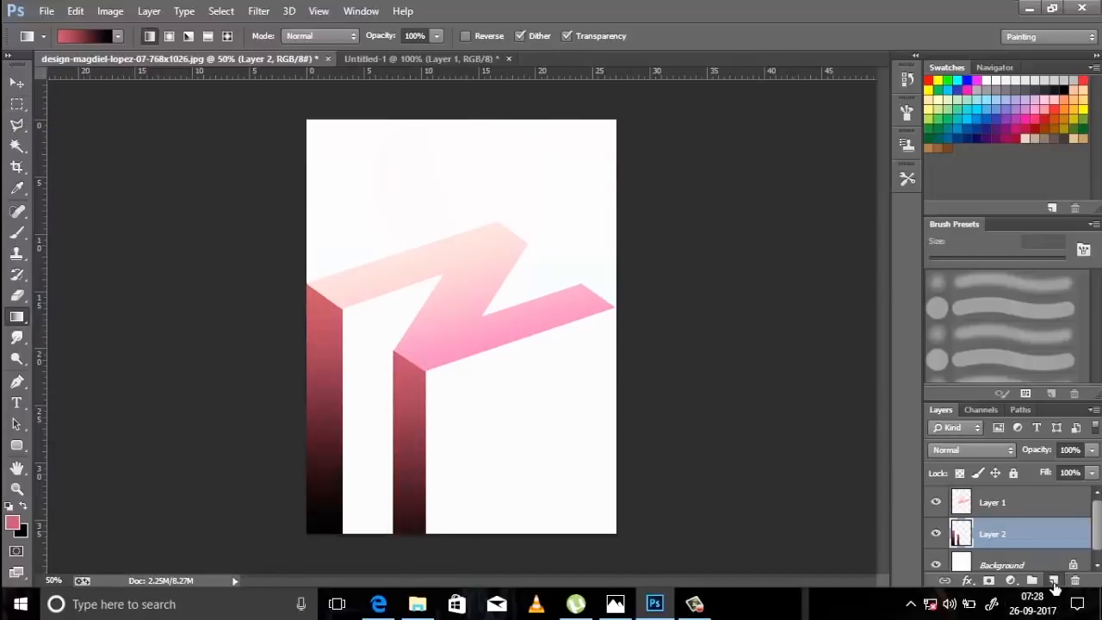
Add a layer above Layer 2 and lasso-select the gap between the two rose strips, from the Z's inner corner down to the page's bottom edge.
left_click(1054, 582)
left_click(16, 125)
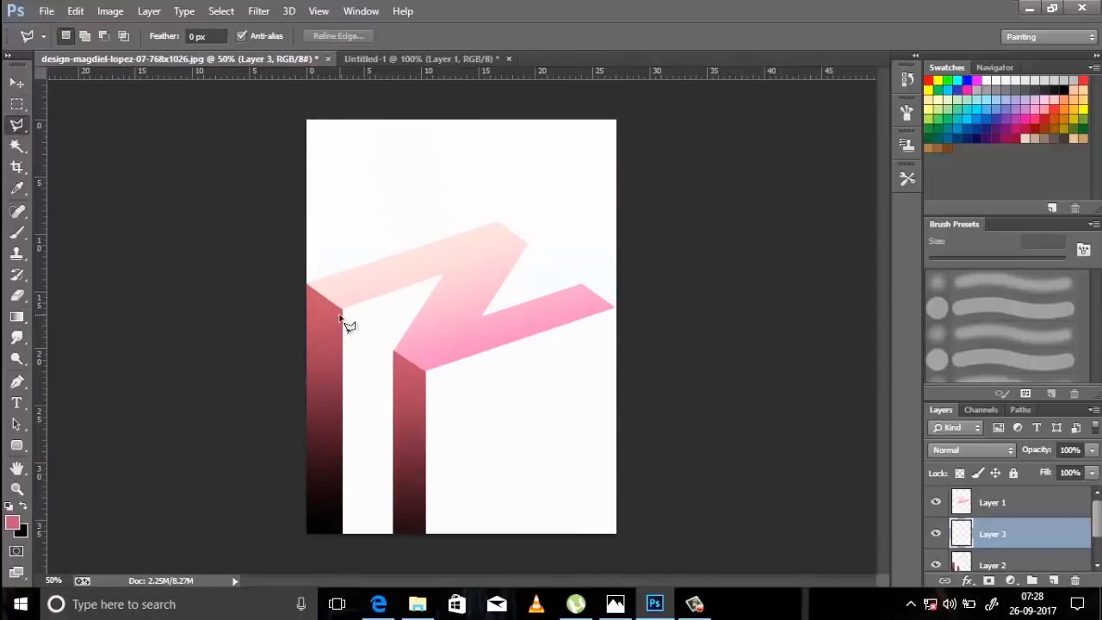
left_click(343, 308)
left_click(447, 274)
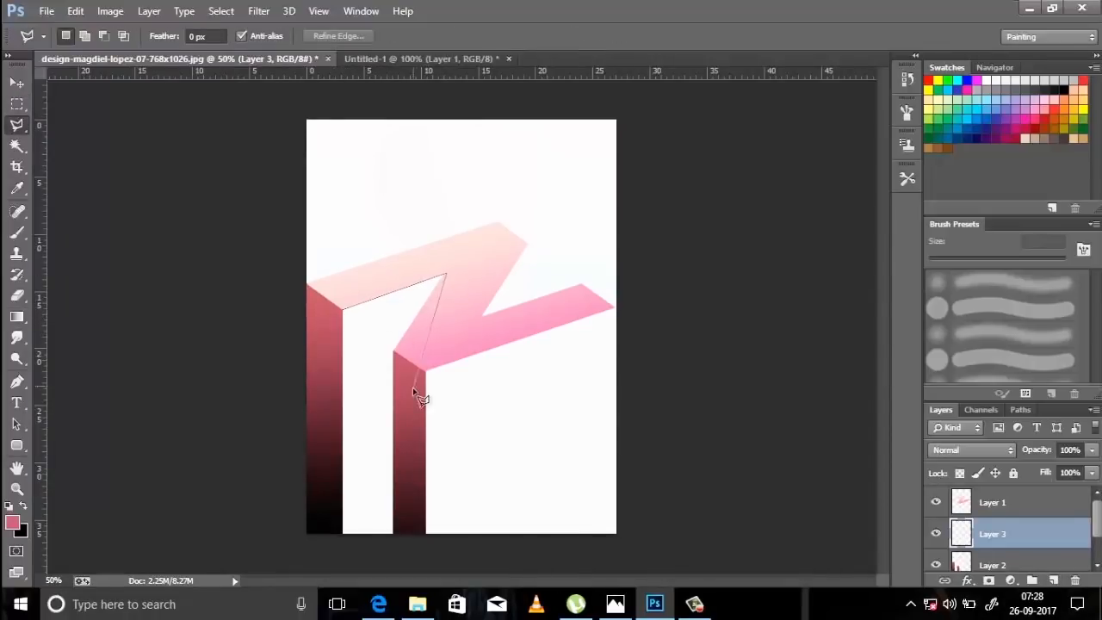
double_click(343, 535)
Set the foreground colour to dark slate grey, RGB 58, 59, 69.
left_click(12, 523)
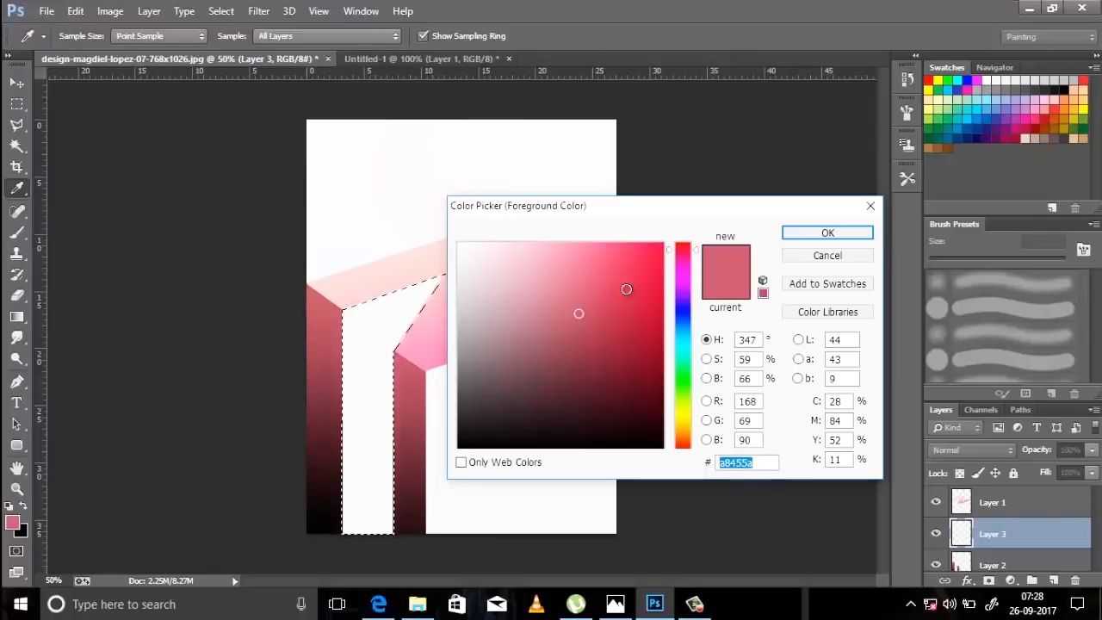
left_click(745, 402)
type("58")
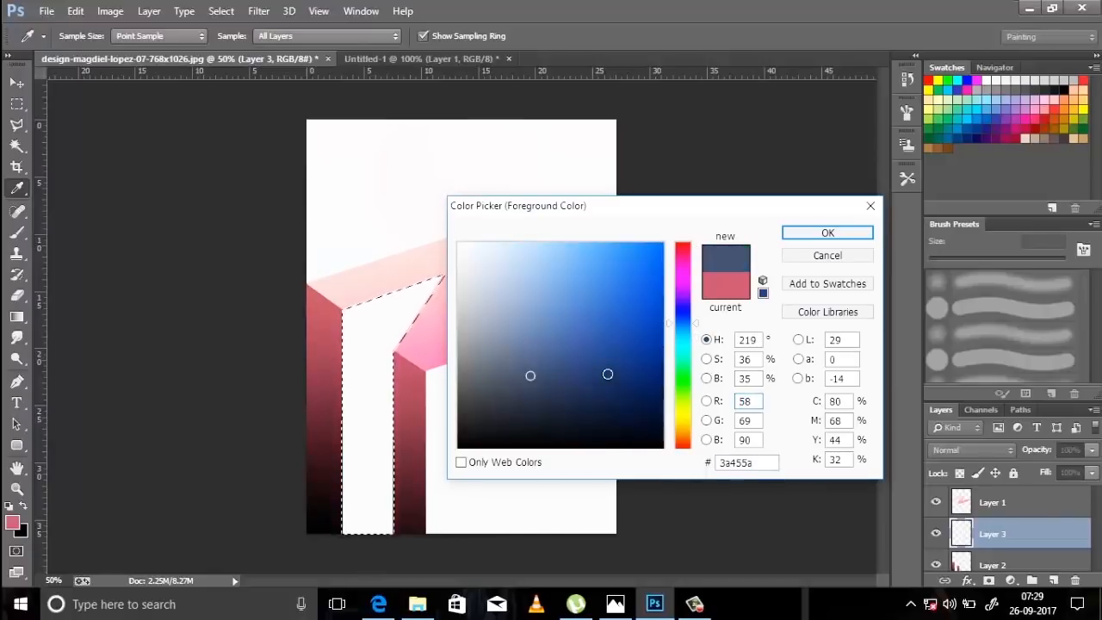
key("Tab")
type("59")
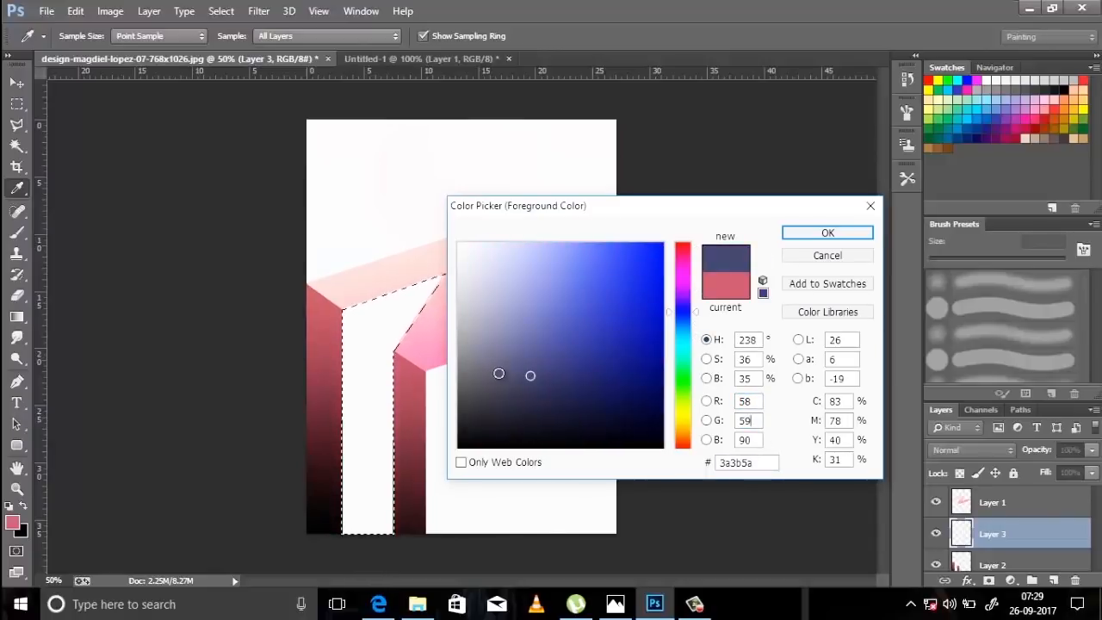
key("Tab")
type("69")
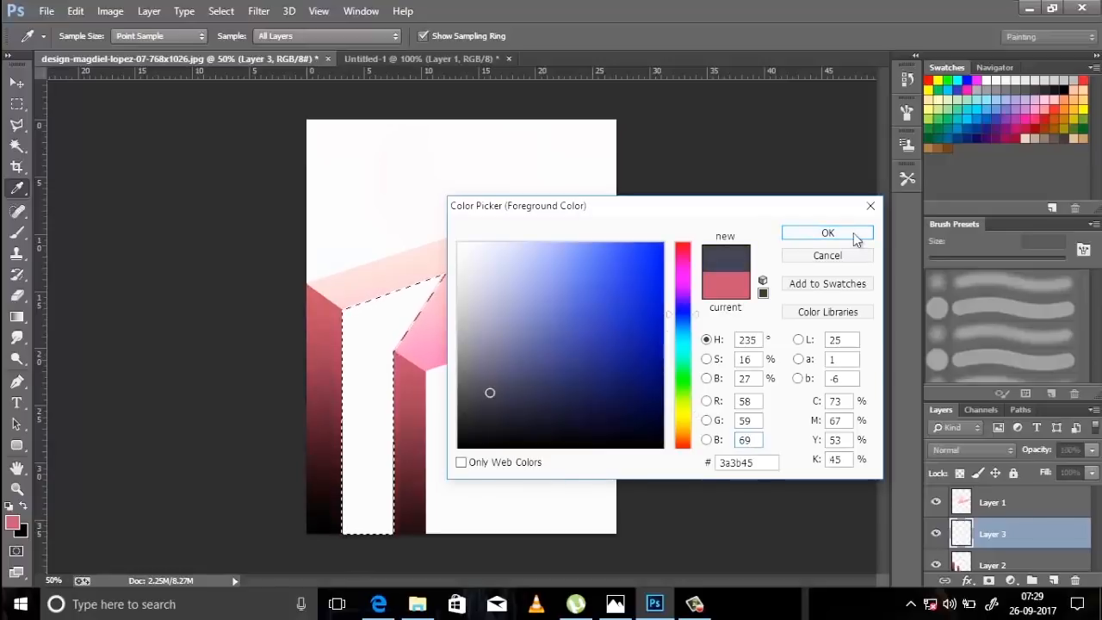
left_click(855, 236)
Fill the selected gap with a short diagonal slate-to-black linear gradient starting at its upper-left corner, and deselect it.
key("g")
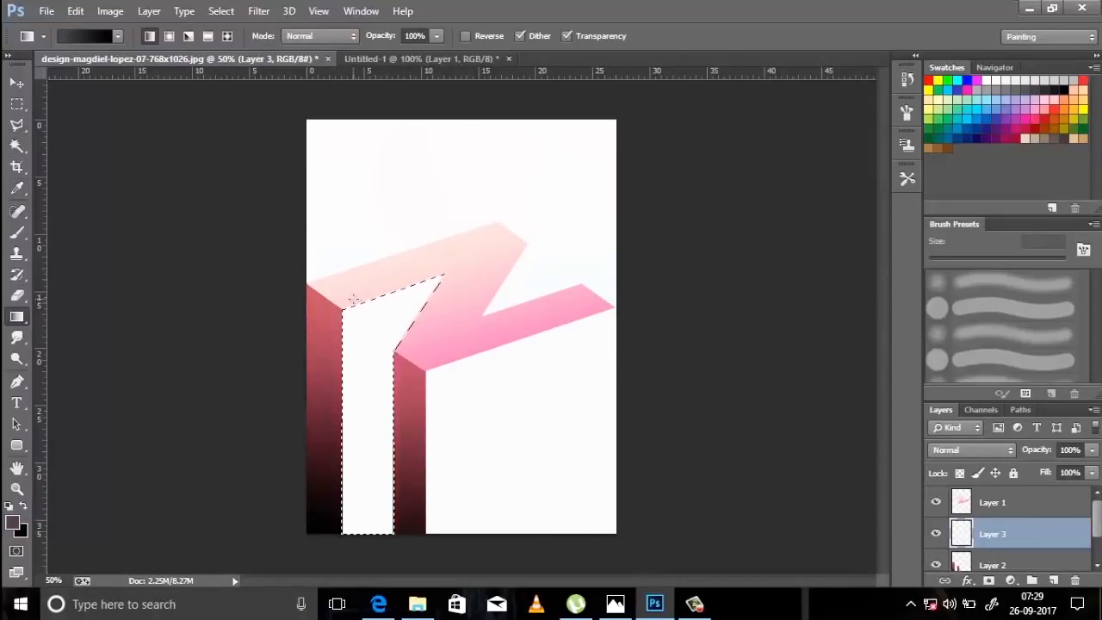
left_click_drag(353, 300, 393, 340)
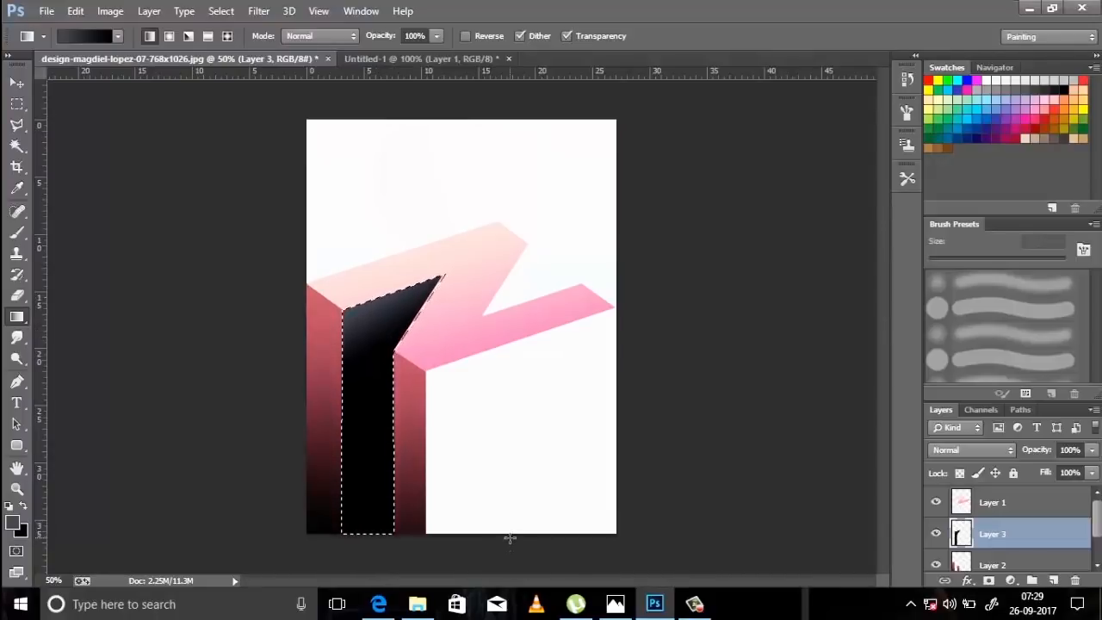
key("ctrl+d")
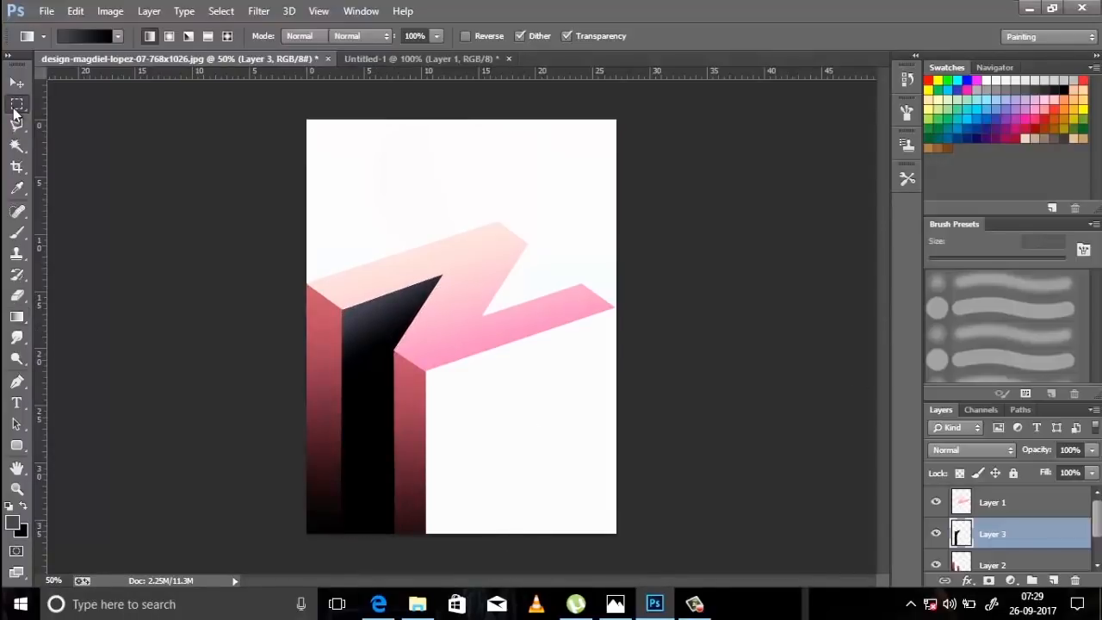
Lasso-select the area beneath the Z's lower arm down to the page's bottom edge, fill it with a downward slate-to-black gradient, and deselect it.
left_click(16, 103)
key("l")
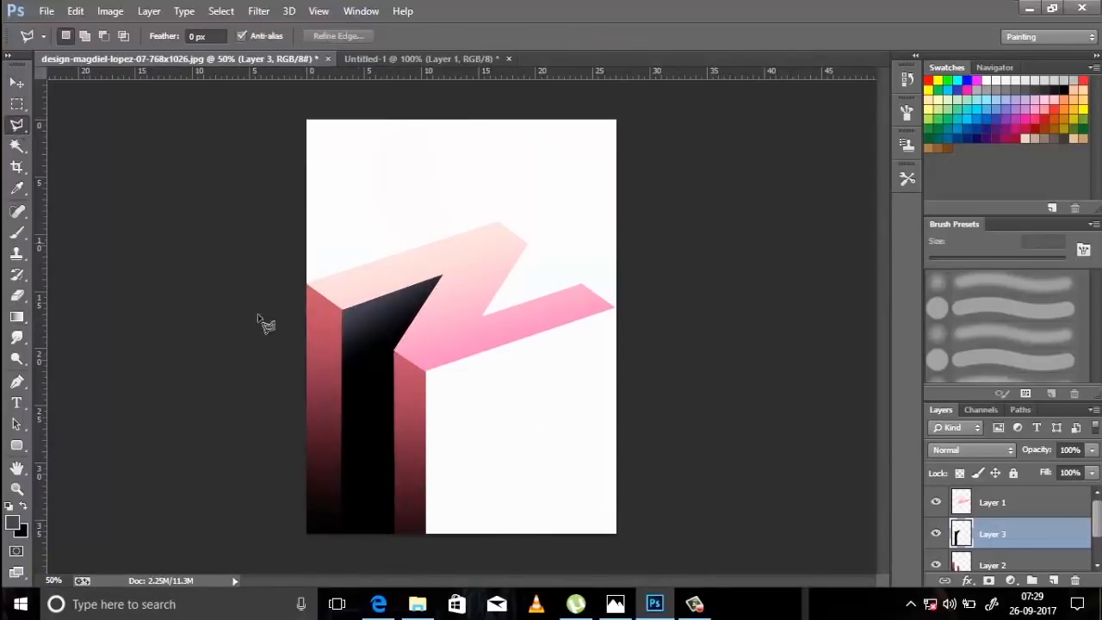
left_click(424, 373)
left_click(618, 309)
left_click(617, 533)
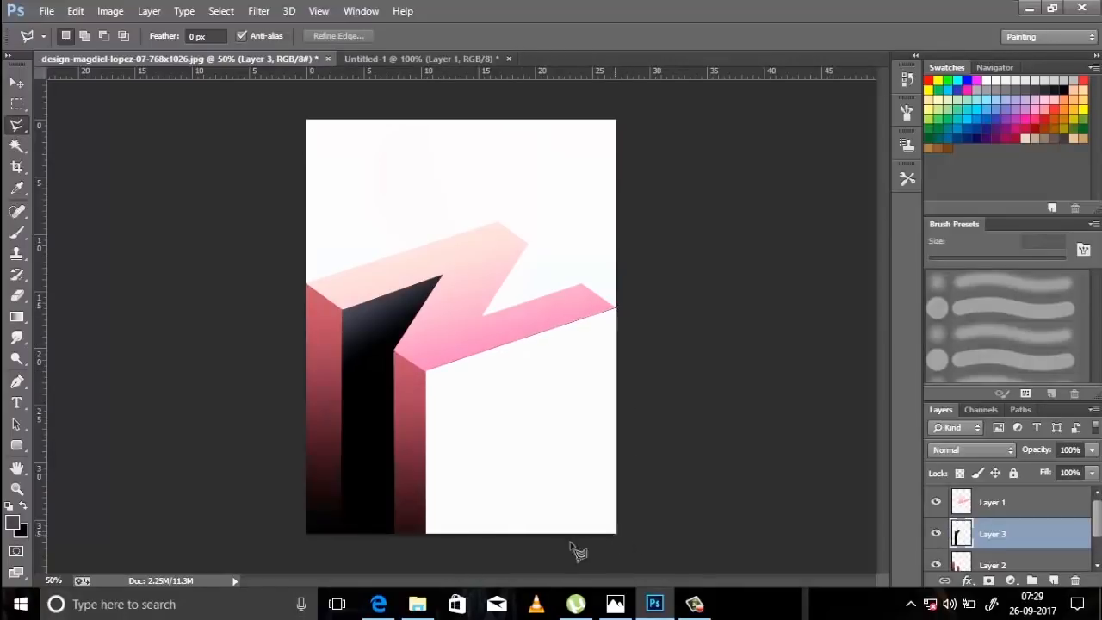
left_click(428, 542)
left_click(426, 373)
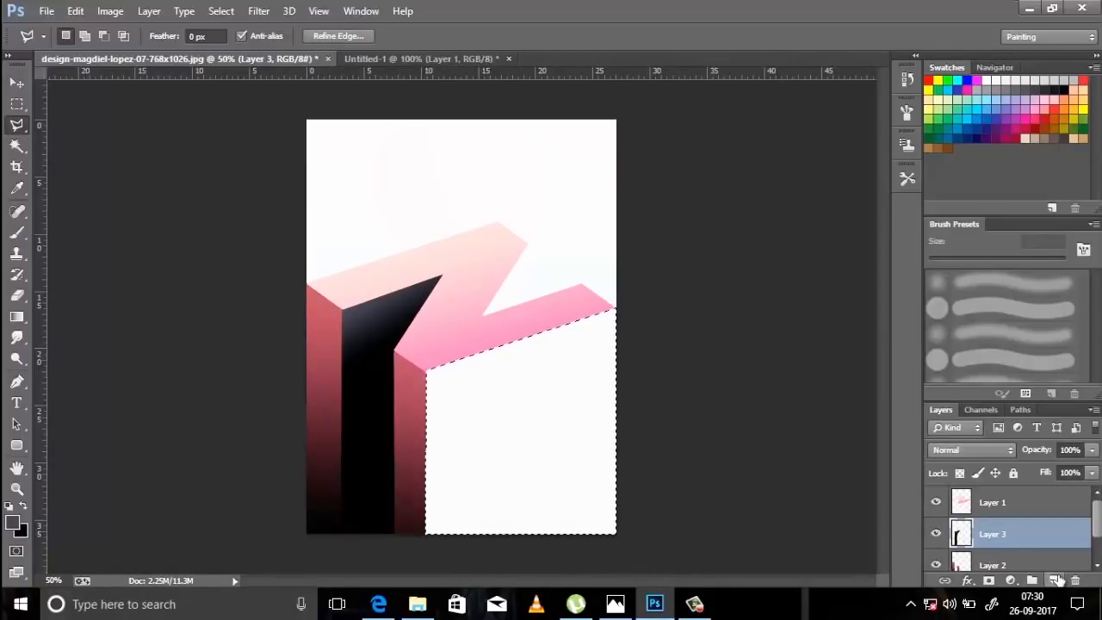
left_click(16, 316)
mouse_move(526, 340)
left_mouse_down()
mouse_move(523, 531)
mouse_move(515, 419)
mouse_move(516, 499)
left_mouse_up()
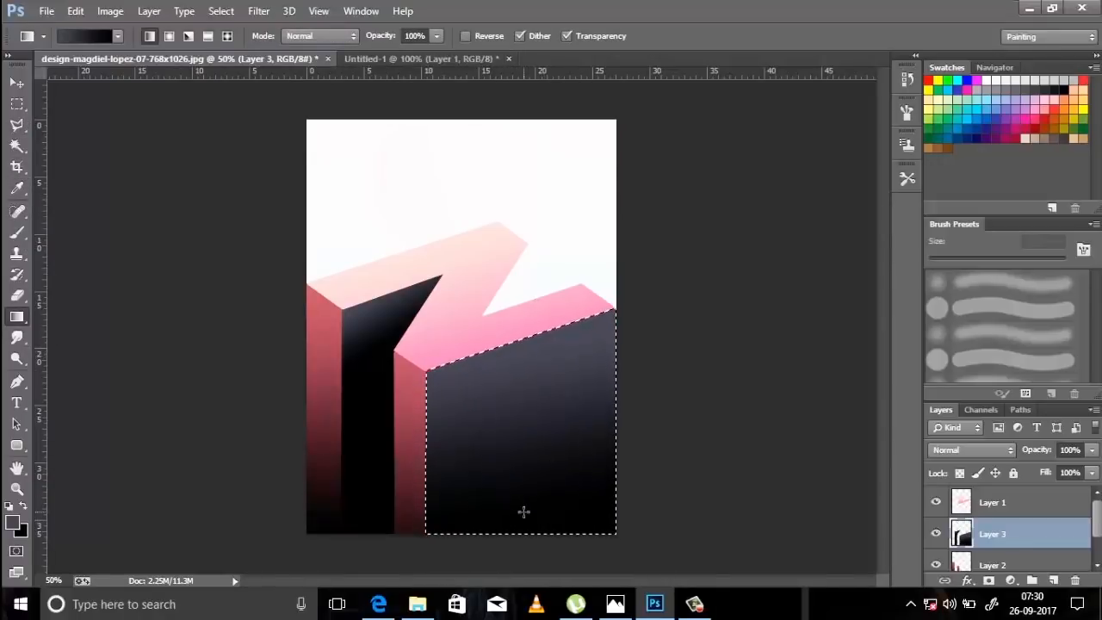
key("ctrl+d")
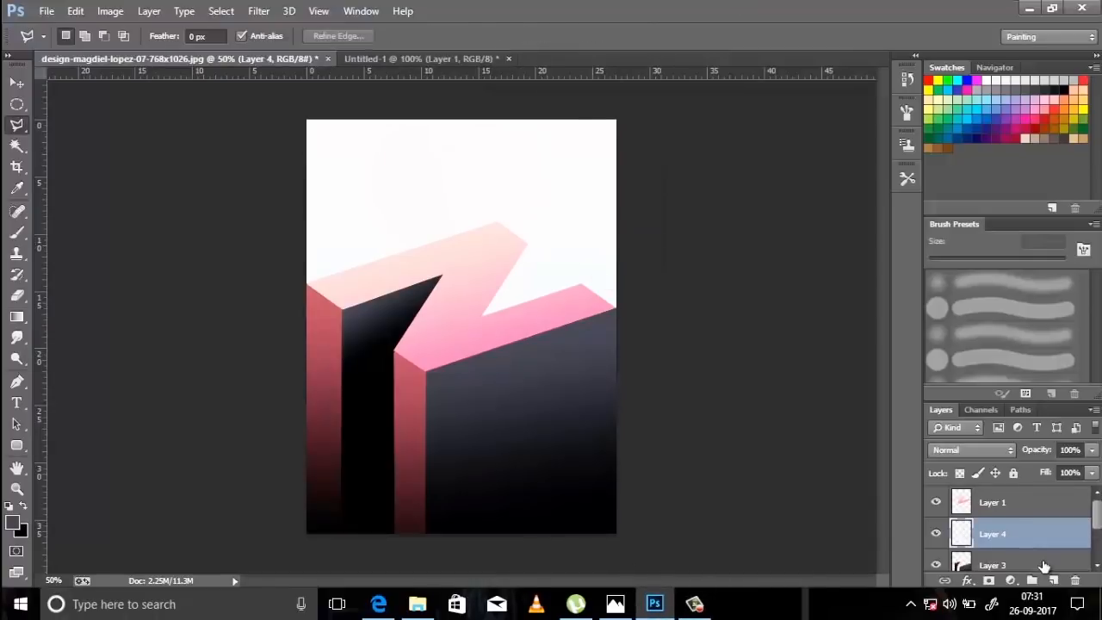
On Layer 3, lasso-select the triangular notch beneath the Z's upper-right tip, fill it with the slate-to-black gradient, and deselect it.
left_click(1034, 565)
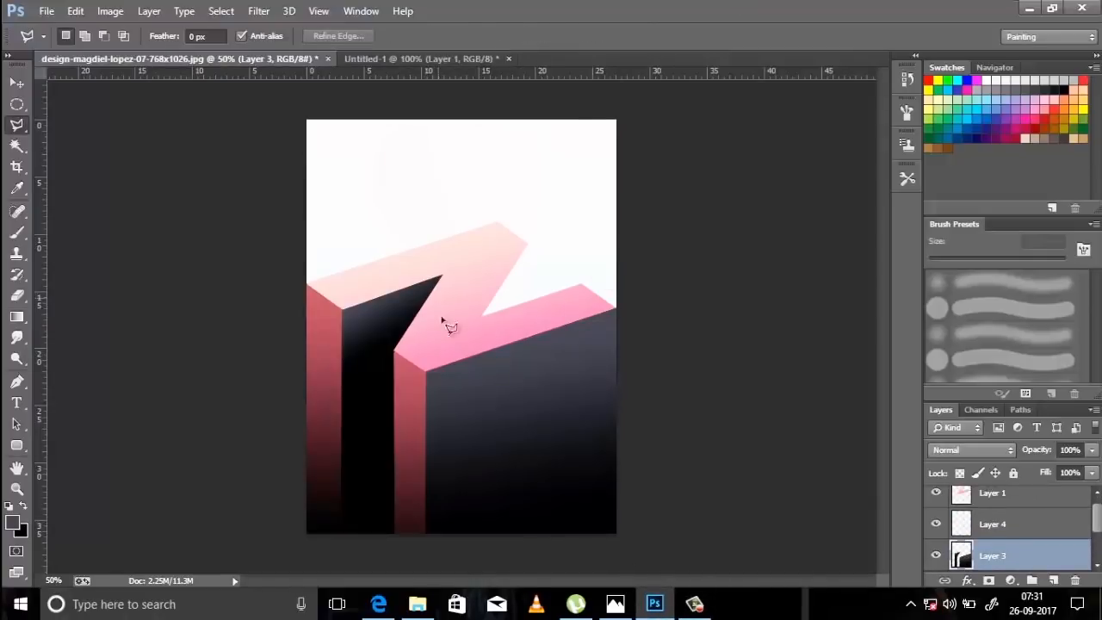
left_click(528, 247)
double_click(483, 327)
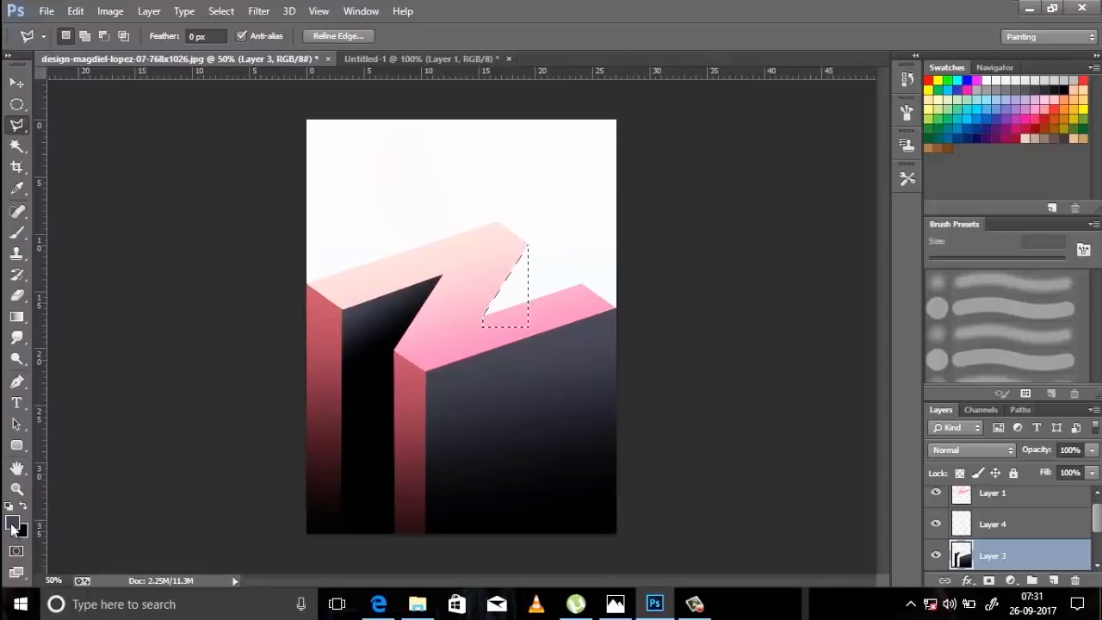
left_click(16, 319)
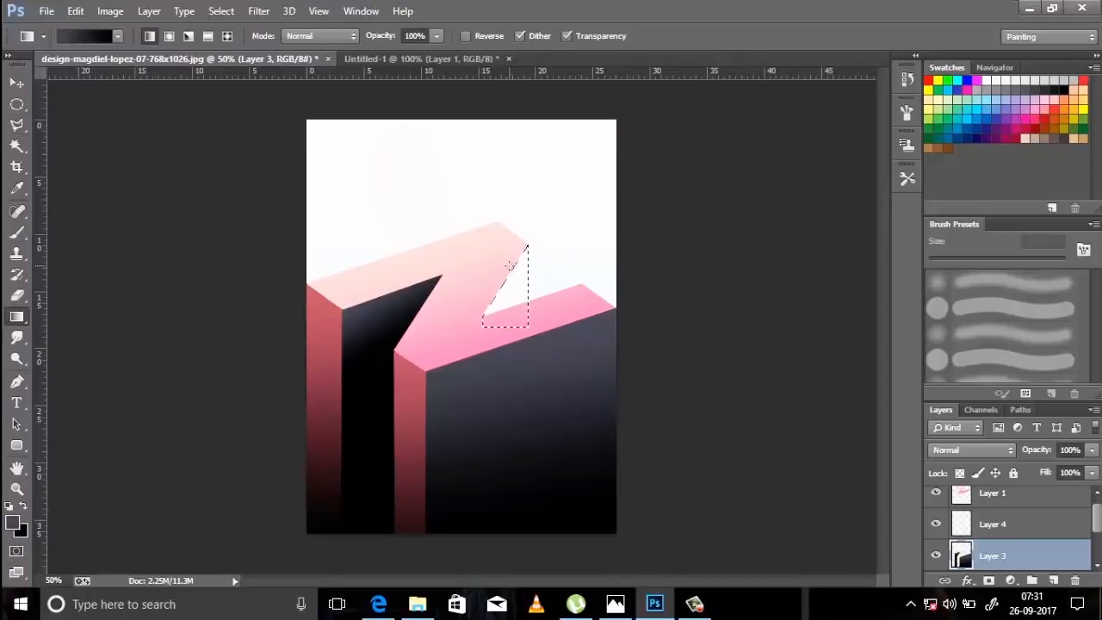
left_click_drag(532, 327, 530, 326)
key("ctrl+d")
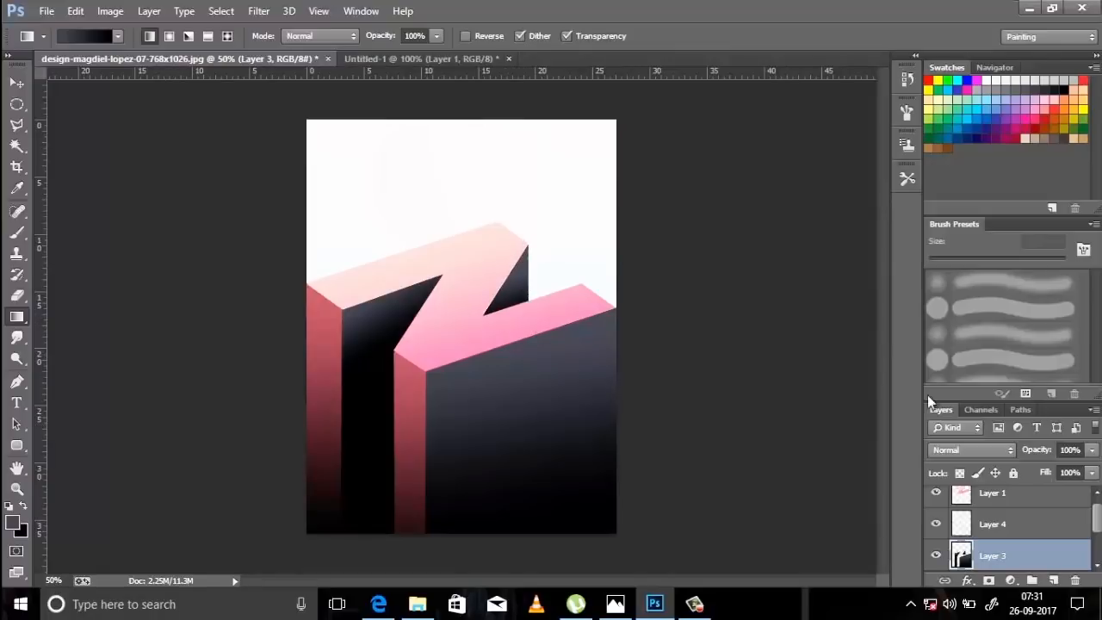
On Layer 4, make a large circular selection overlapping the poster's top edge and the Z's upper arm.
left_click(1045, 522)
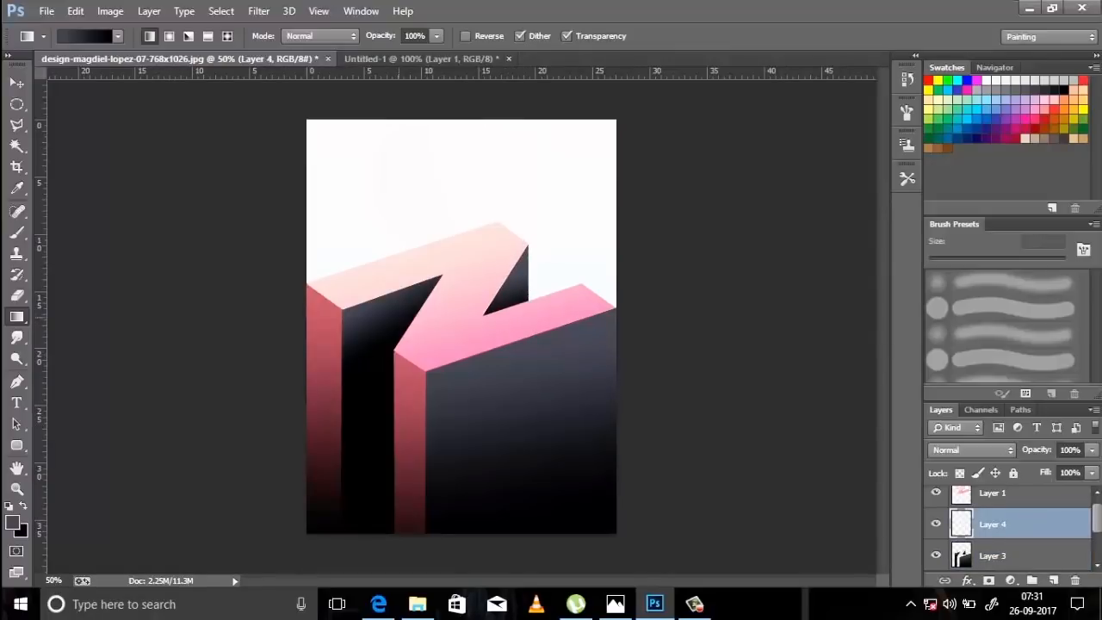
left_click(16, 103)
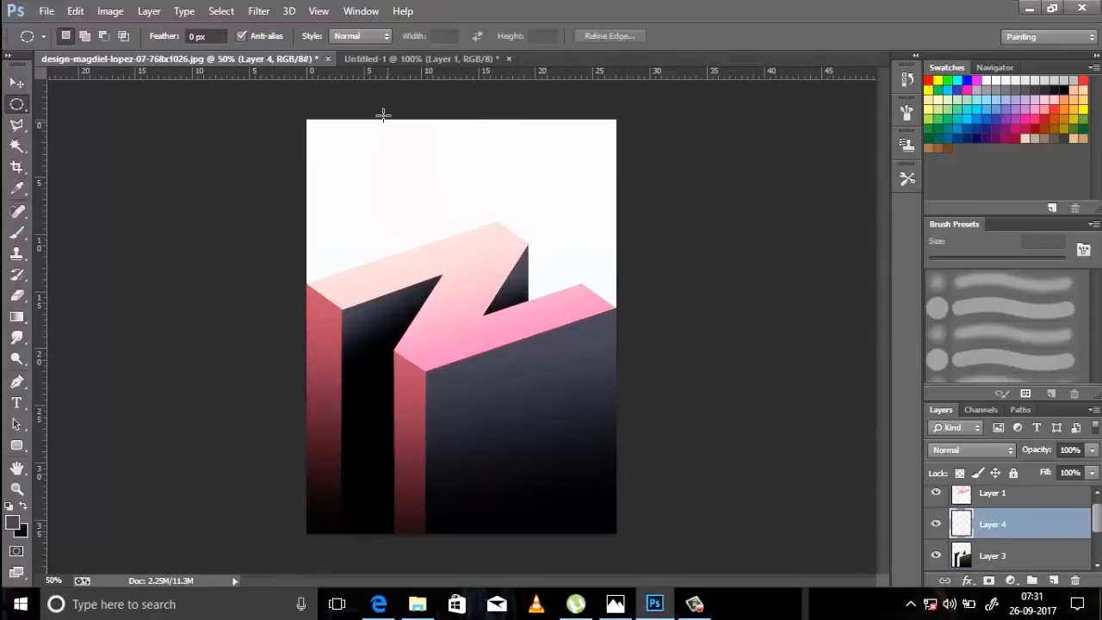
left_click_drag(384, 114, 568, 325)
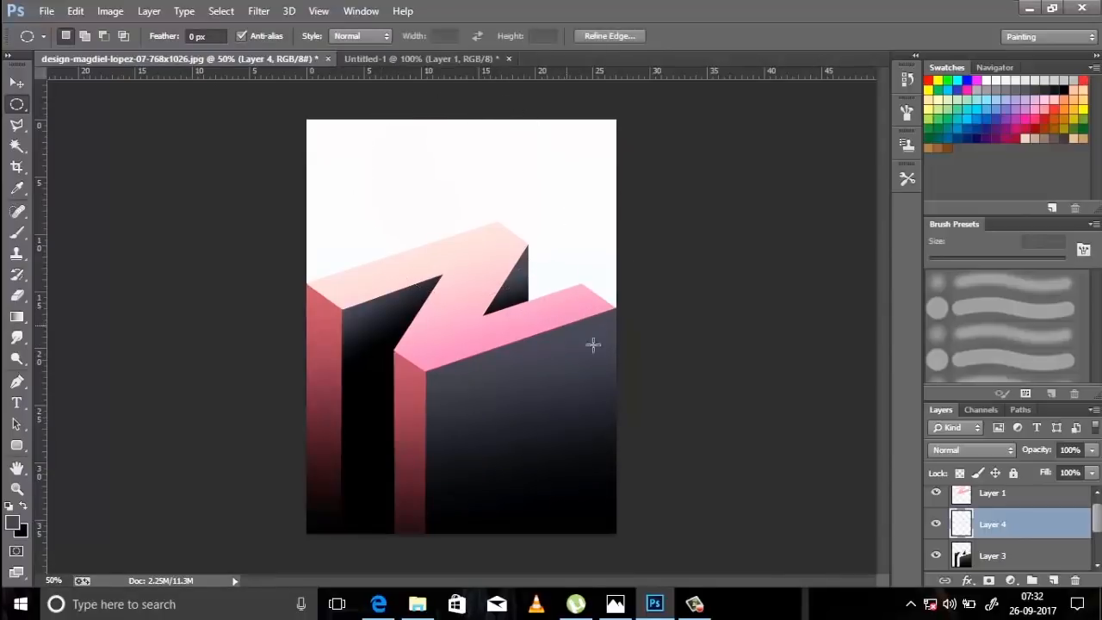
Set the foreground colour to bright pink, RGB 253, 91, 151.
left_click(13, 524)
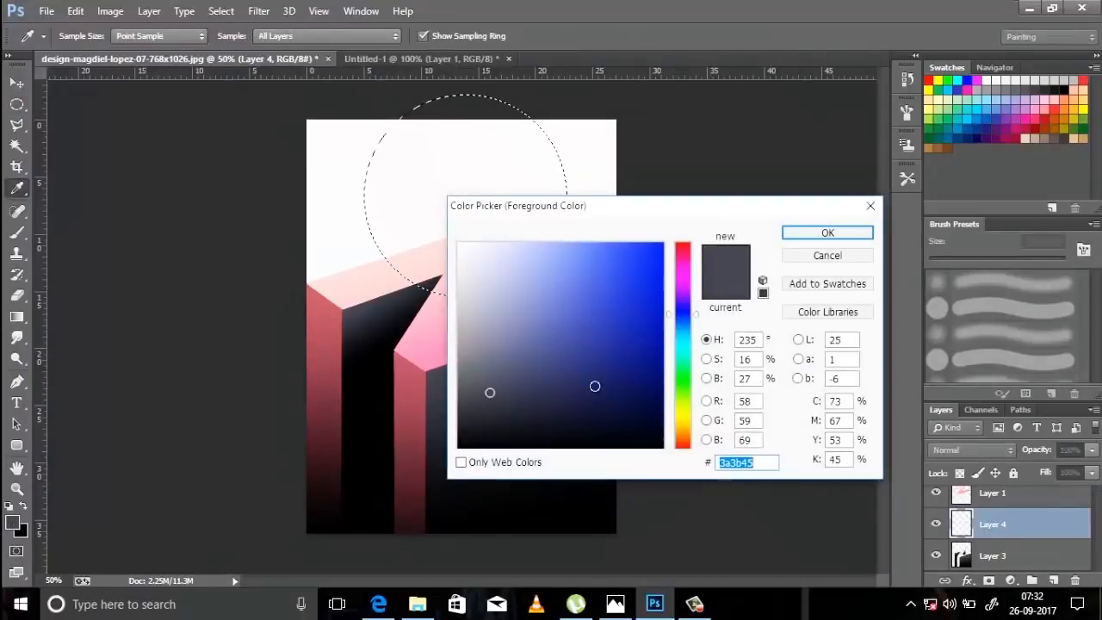
double_click(745, 401)
type("25")
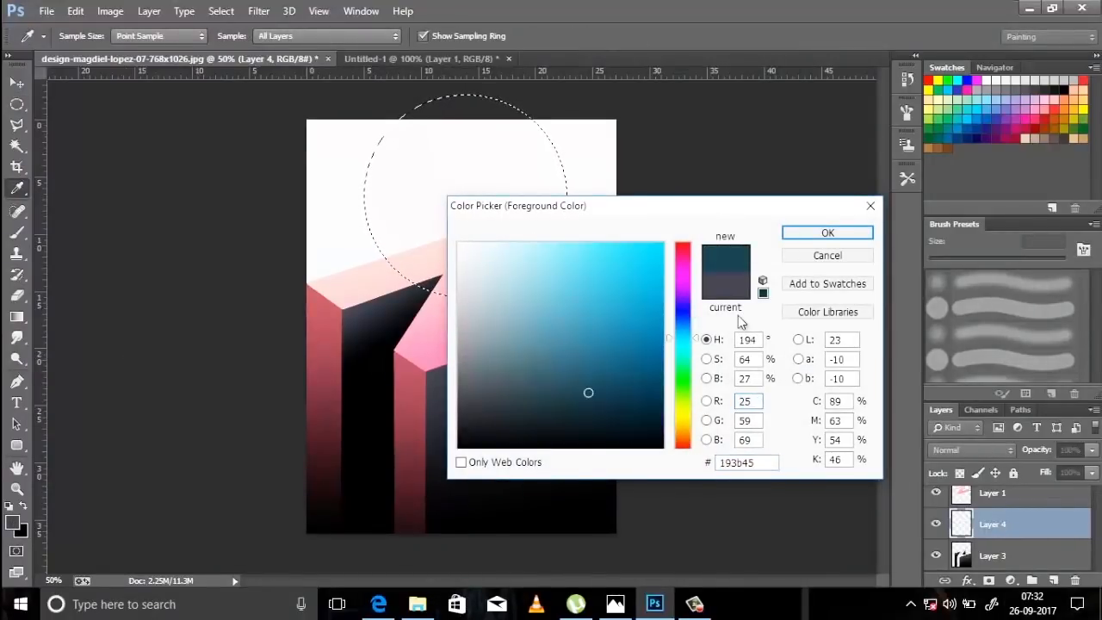
type("3")
key("Tab")
type("91")
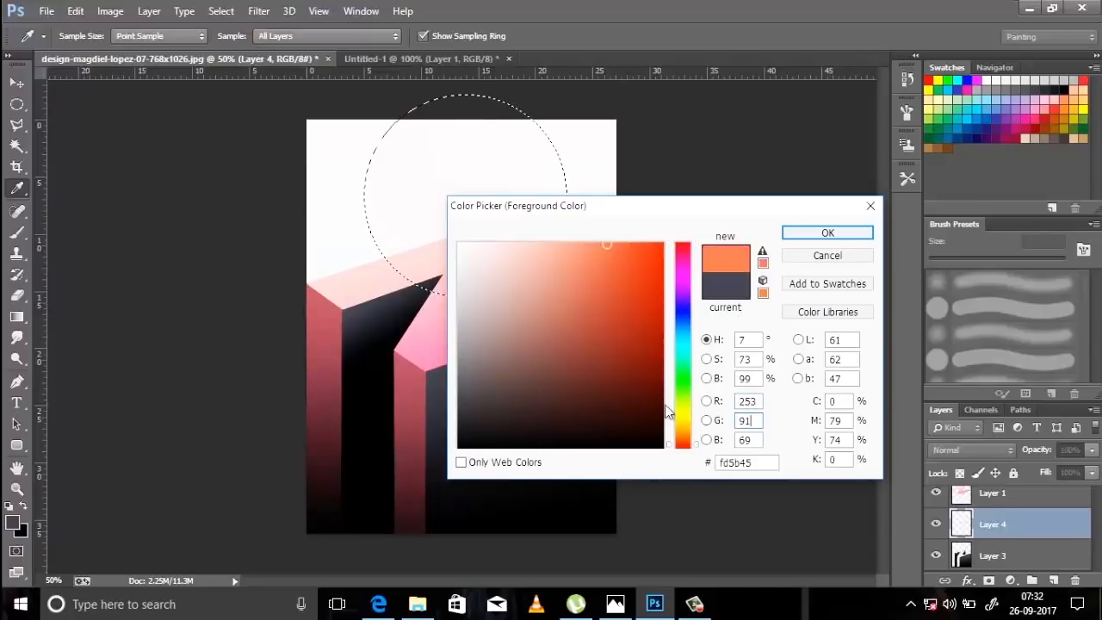
key("Tab")
type("5151")
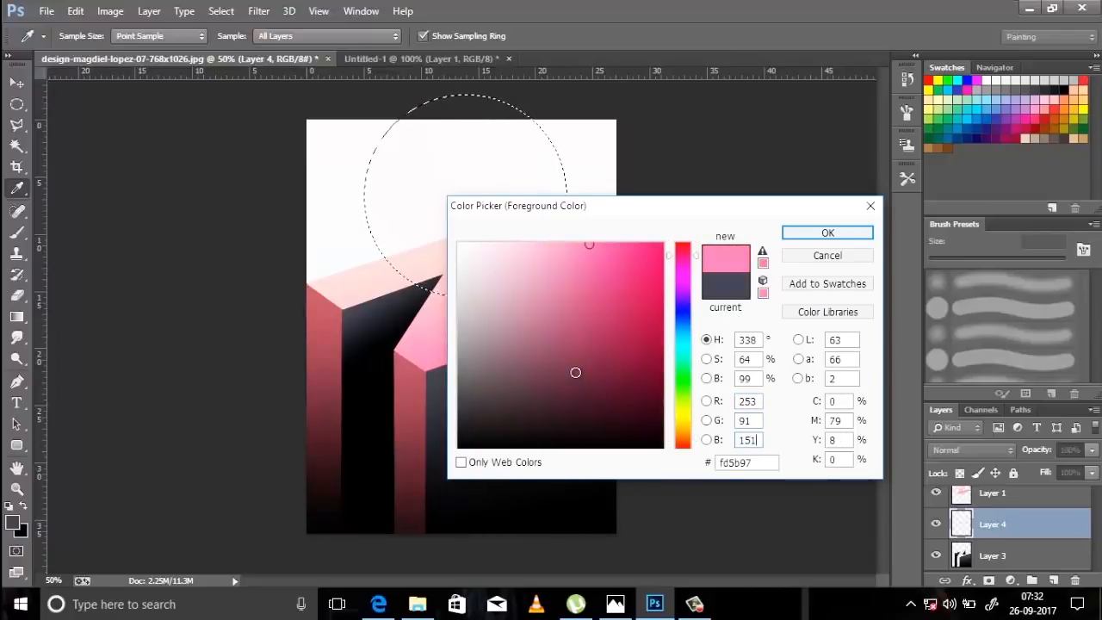
left_click(801, 233)
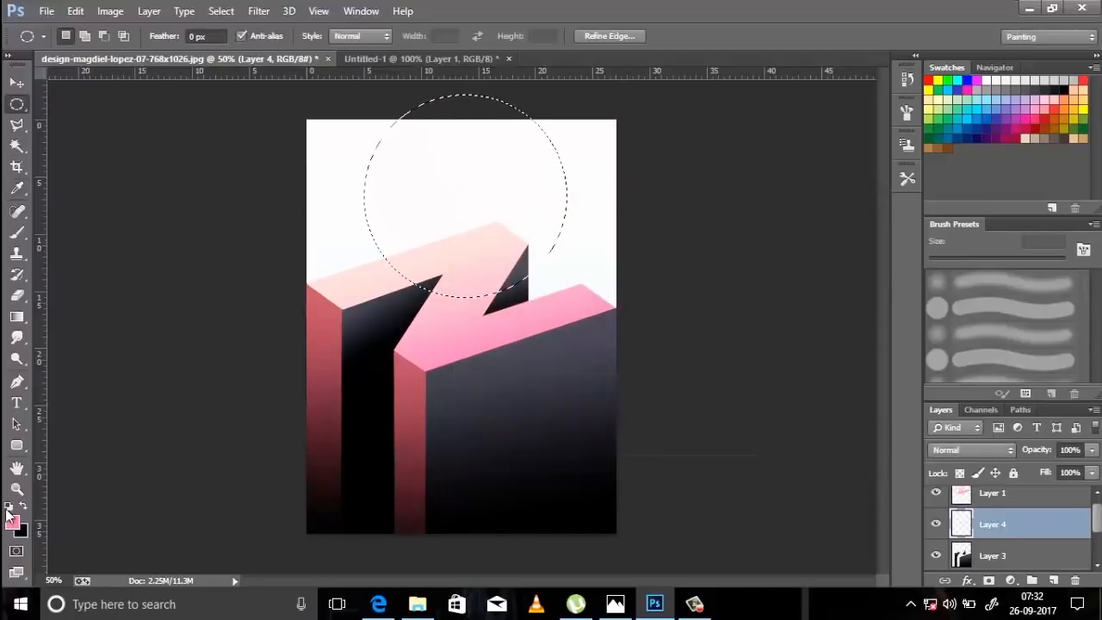
Swap the foreground and background colours, and set the foreground to pale peach, RGB 255, 192, 187.
left_click(22, 507)
left_click(16, 519)
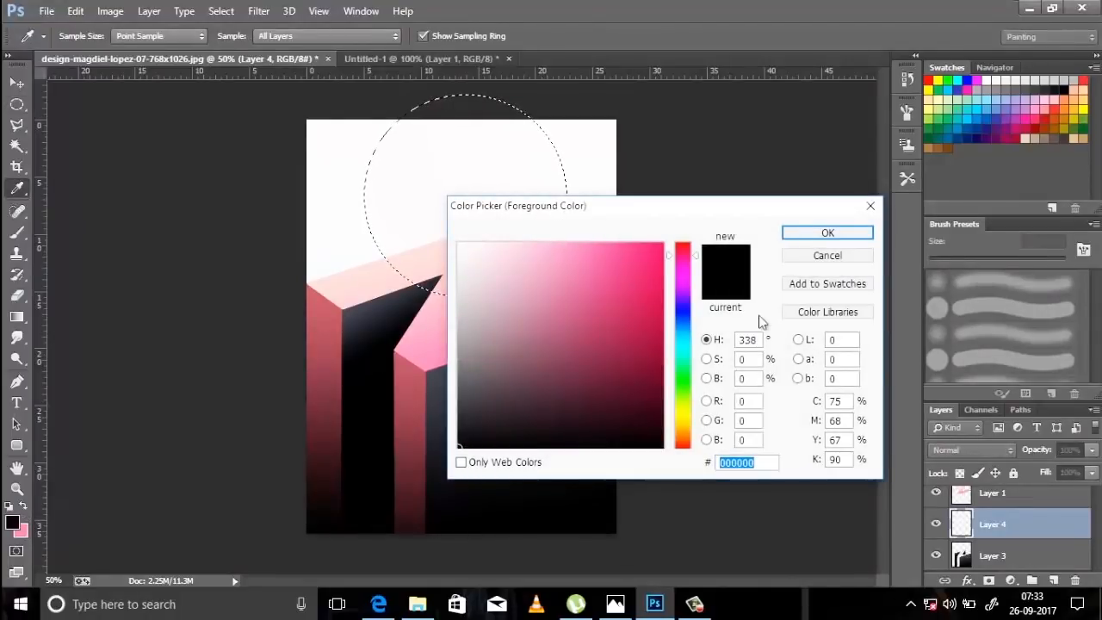
left_click_drag(751, 401, 645, 345)
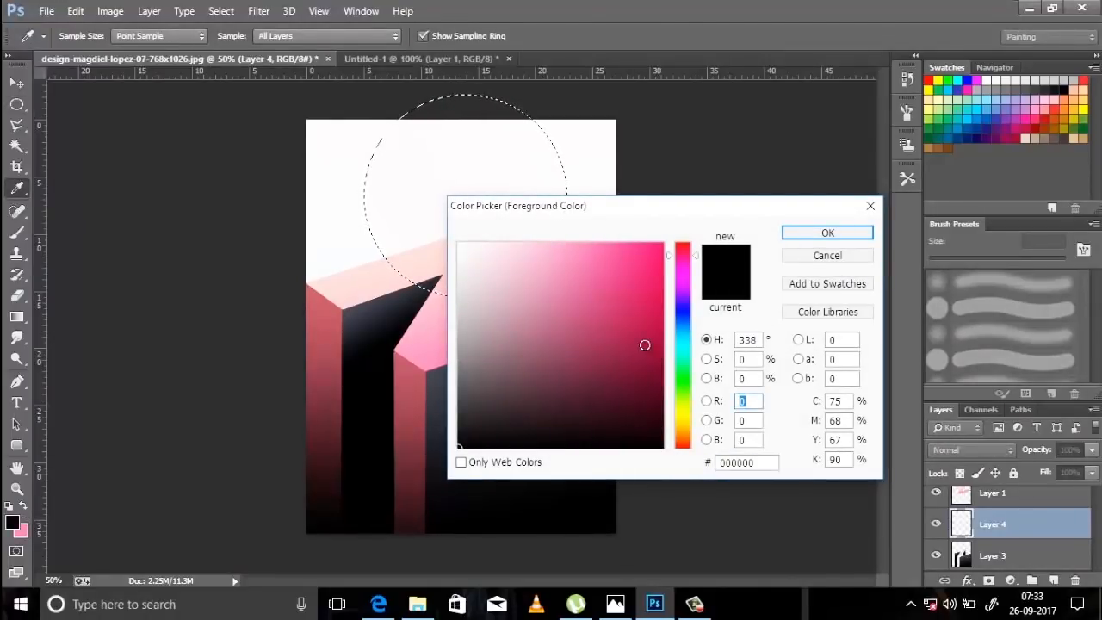
type("255")
key("Tab")
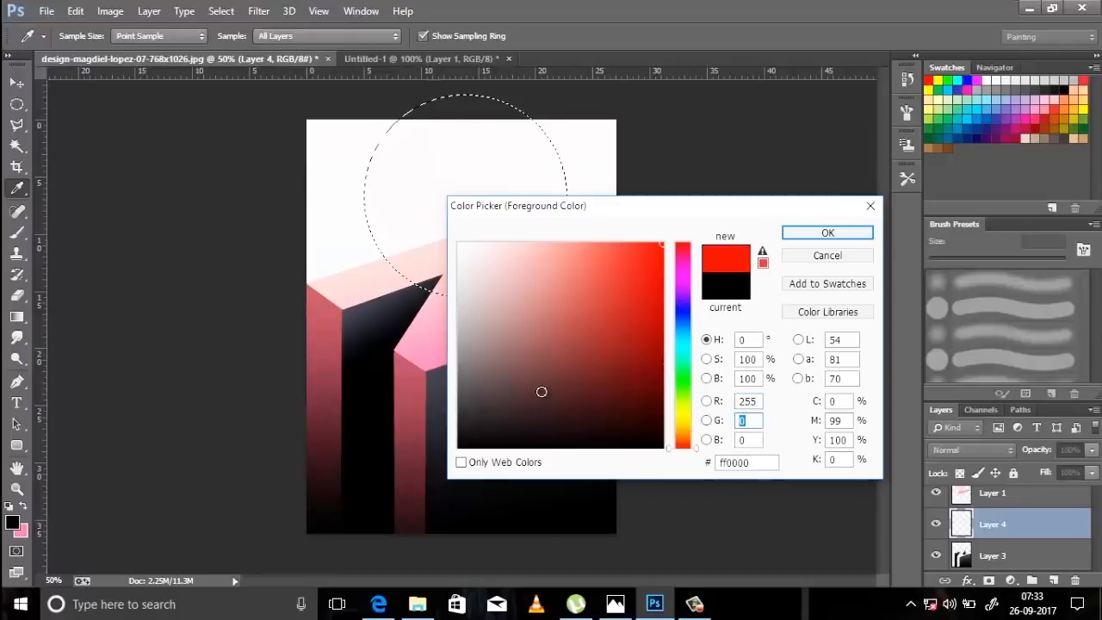
type("192")
key("Tab")
type("187")
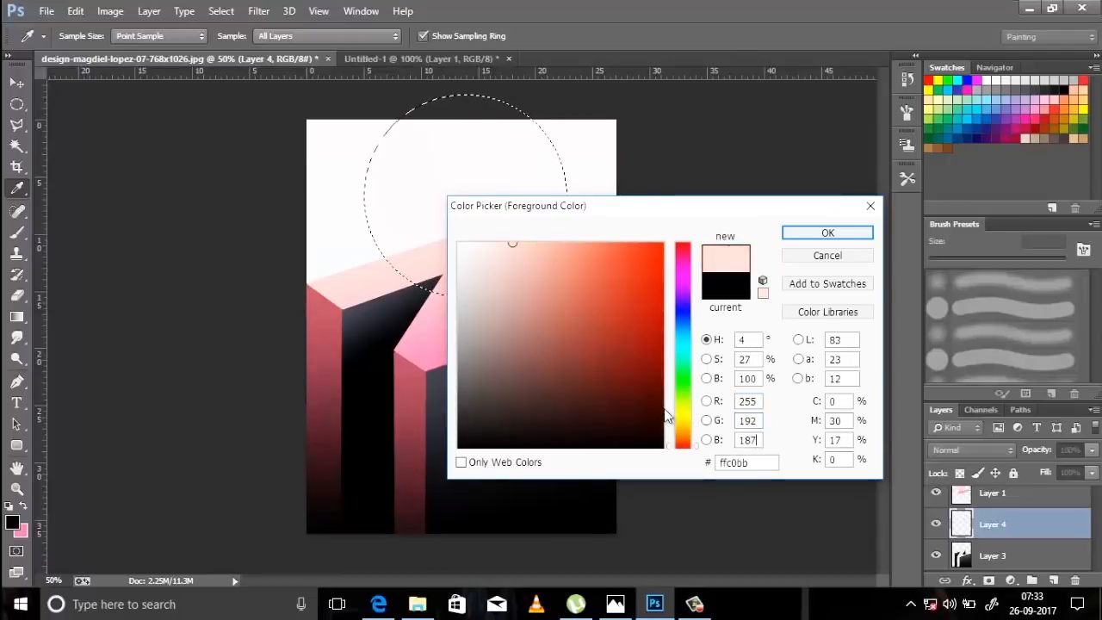
left_click(848, 234)
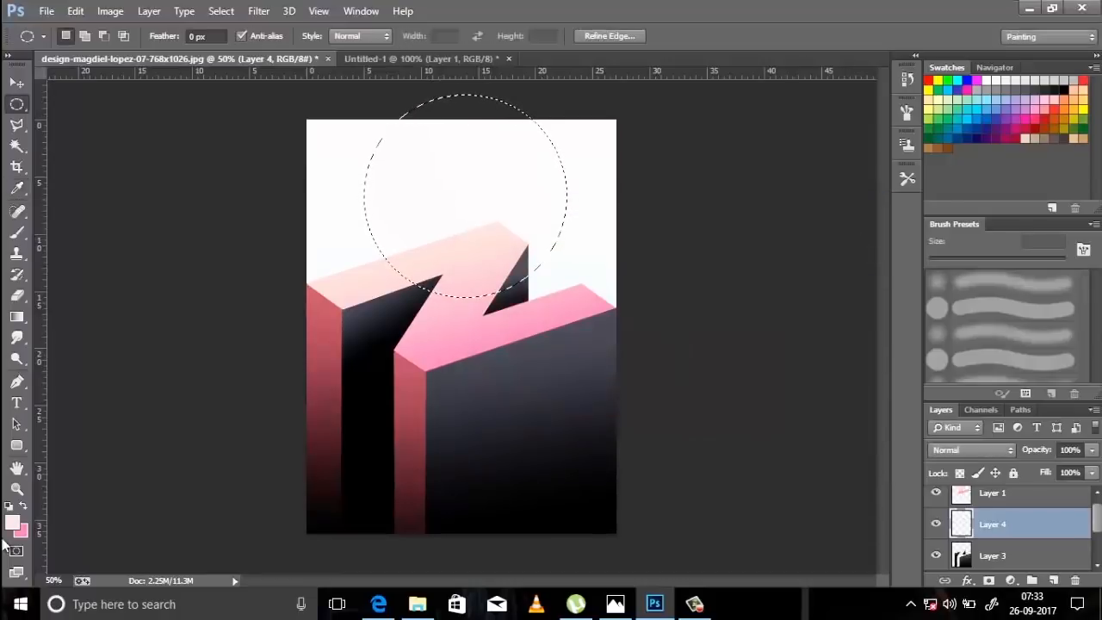
Fill the circle with a linear gradient from peach on its right to pink on its left, deselect it, and move Layer 4 directly above the Background.
left_click(17, 318)
left_click_drag(452, 200, 398, 195)
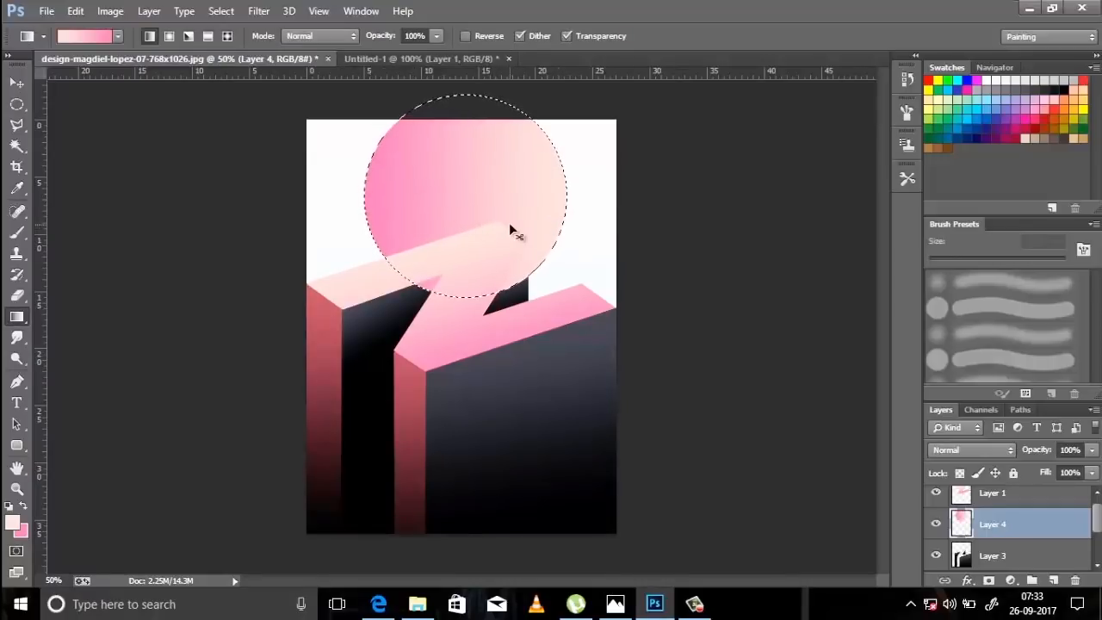
key("ctrl+d")
left_click_drag(1004, 529, 1058, 564)
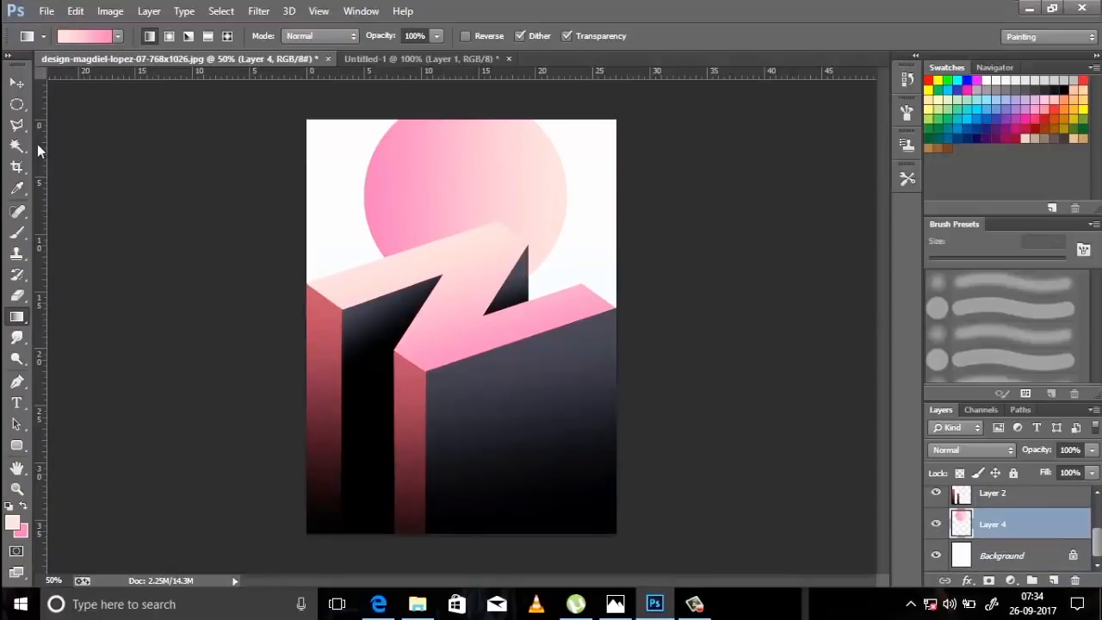
Add a new layer directly above the Background and make a rectangular selection across the full width of the poster's top band.
left_click(17, 105)
right_click(19, 110)
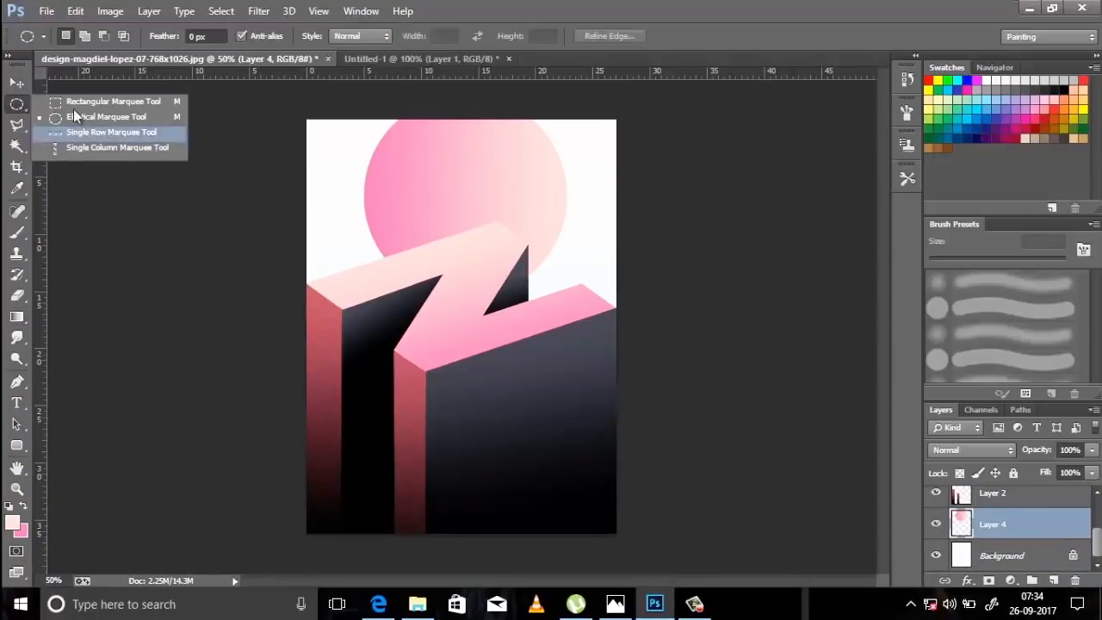
left_click(74, 104)
left_click(1032, 561)
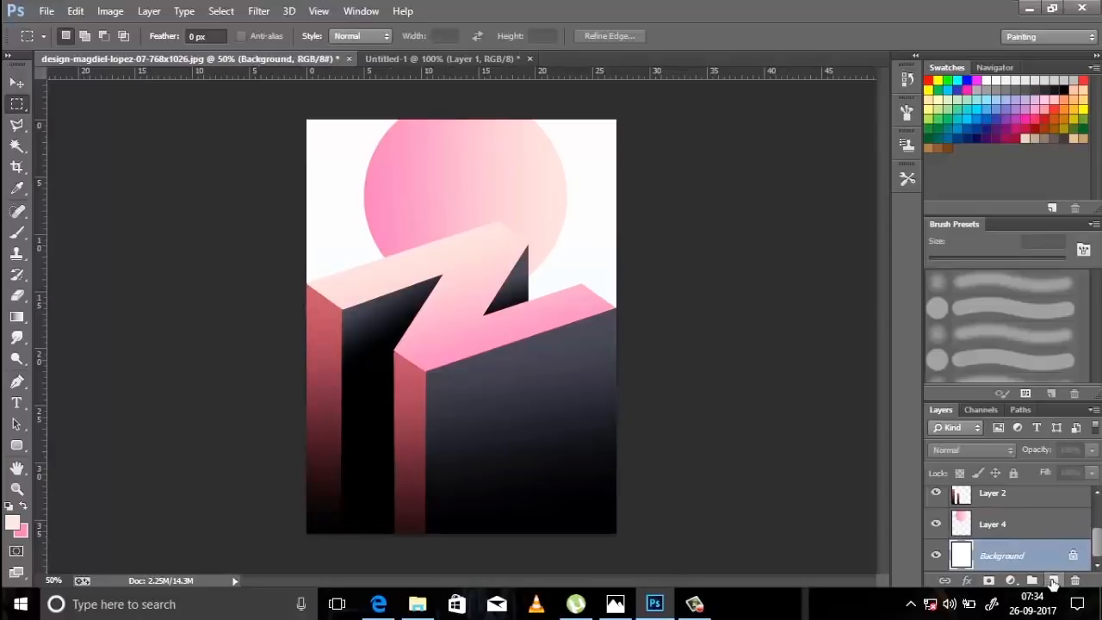
left_click(1053, 580)
left_click_drag(293, 112, 633, 160)
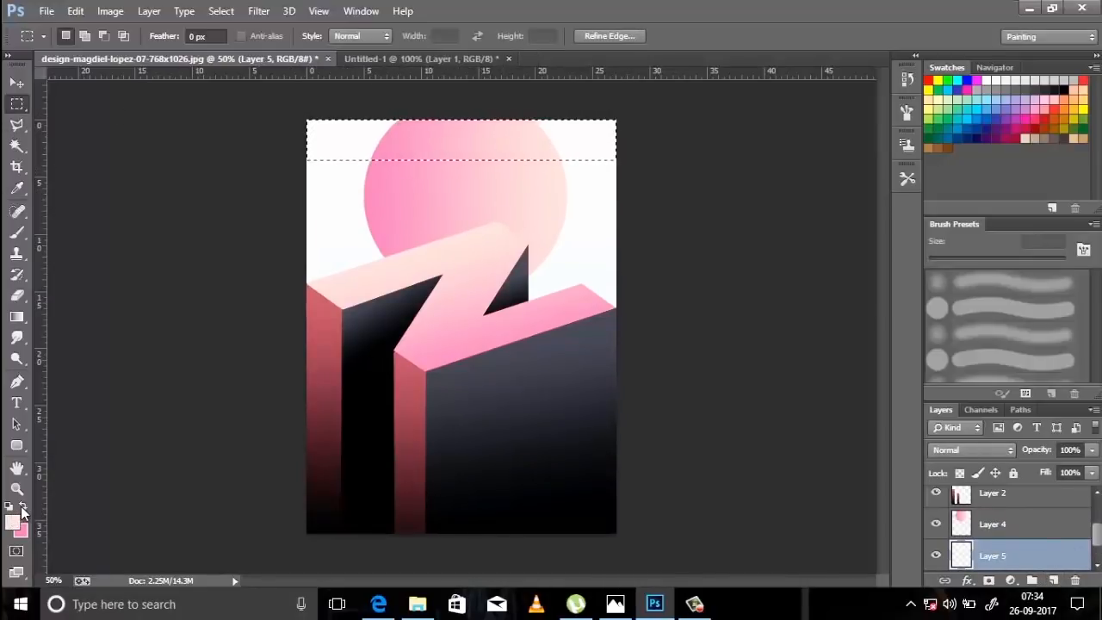
Set the foreground colour to pink, RGB 255, 141, 190.
left_click(12, 522)
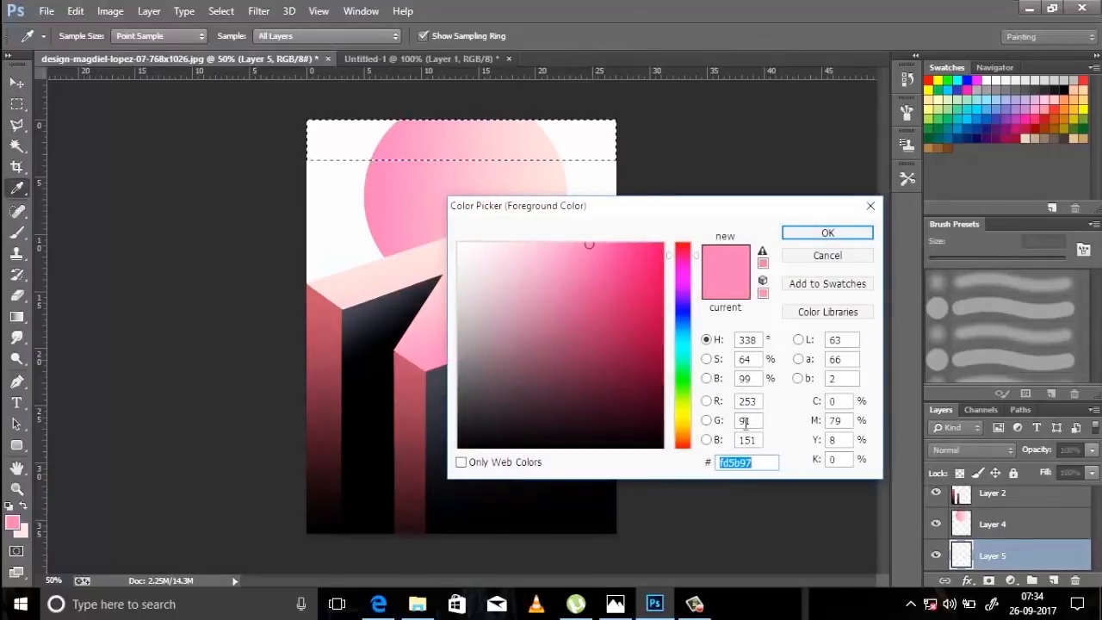
left_click_drag(758, 402, 127, 469)
type("255")
type("1")
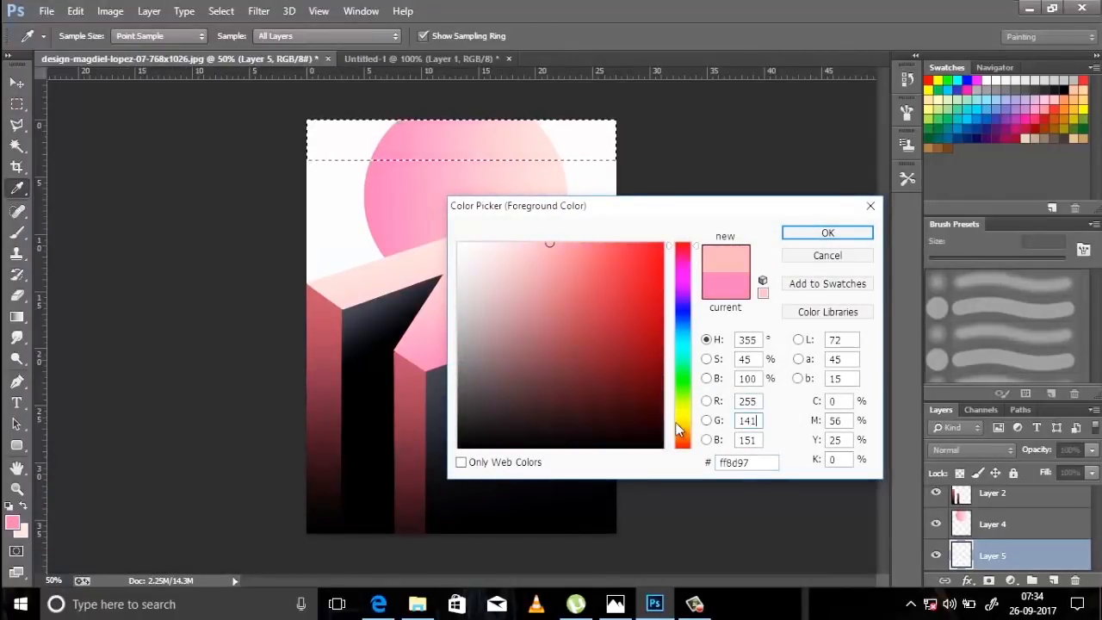
key("Tab")
type("190")
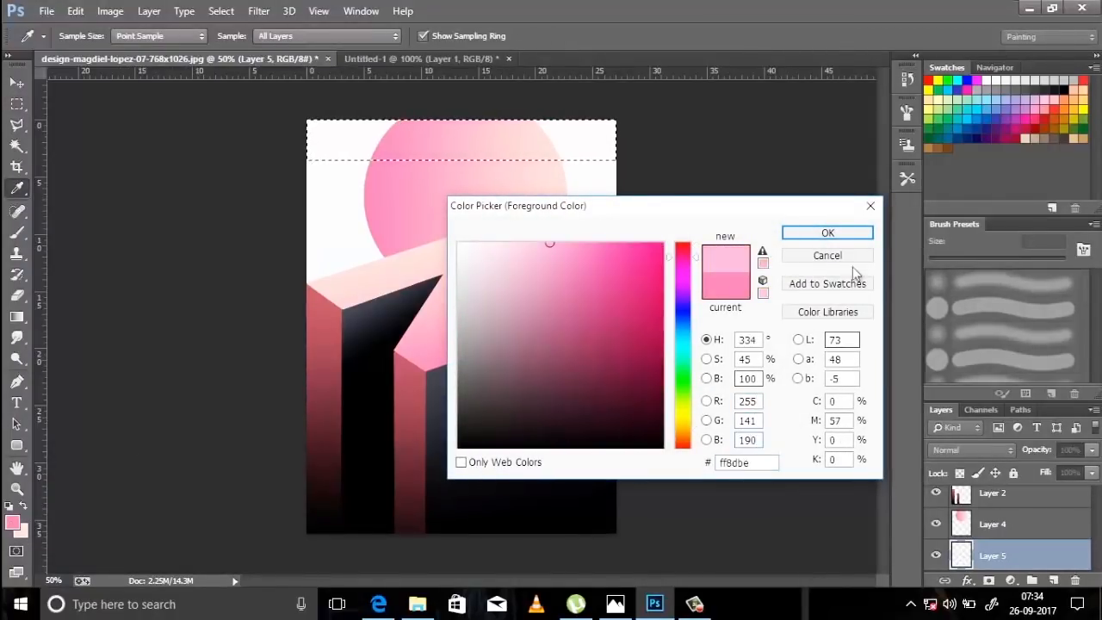
left_click(822, 233)
Paint the selected top band pink with the 100 px brush on Layer 5 and deselect it.
key("m")
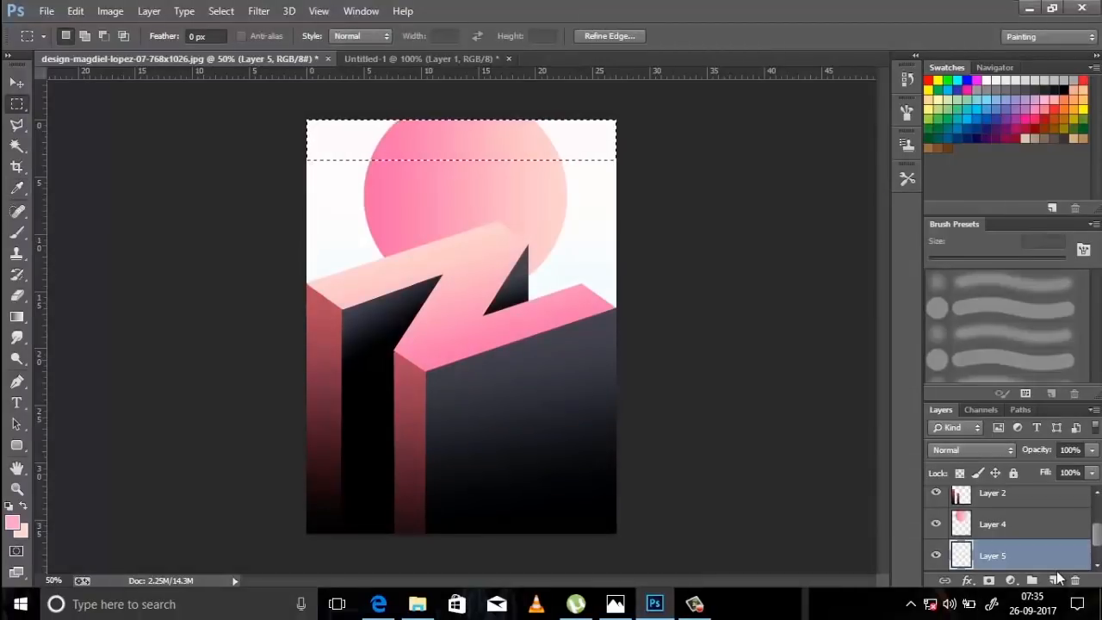
key("b")
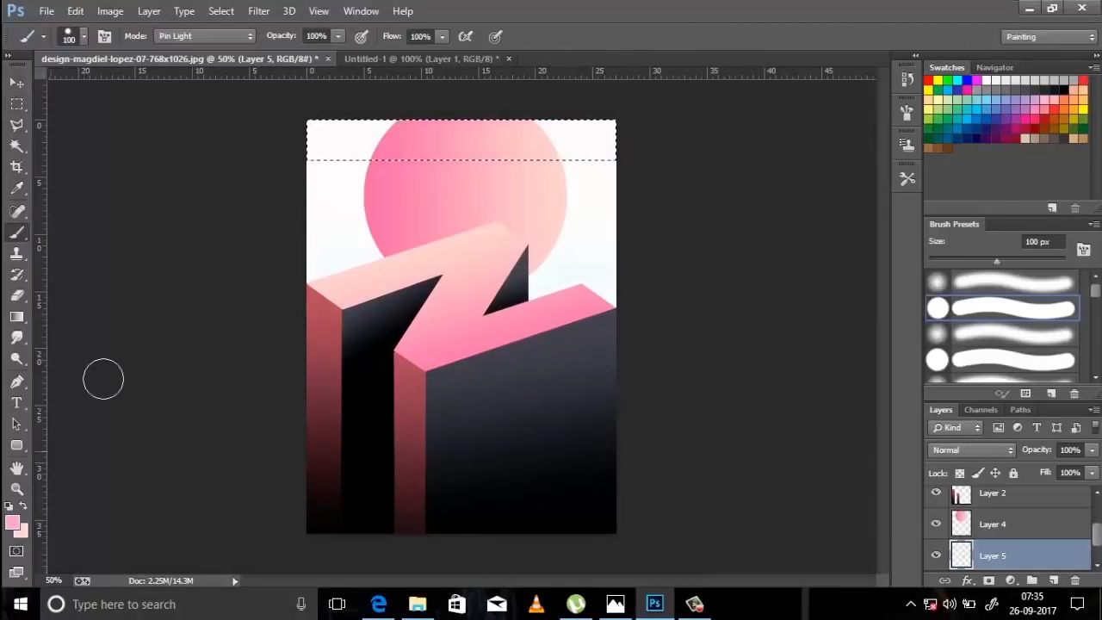
mouse_move(264, 129)
left_mouse_down()
mouse_move(587, 151)
mouse_move(647, 131)
left_mouse_up()
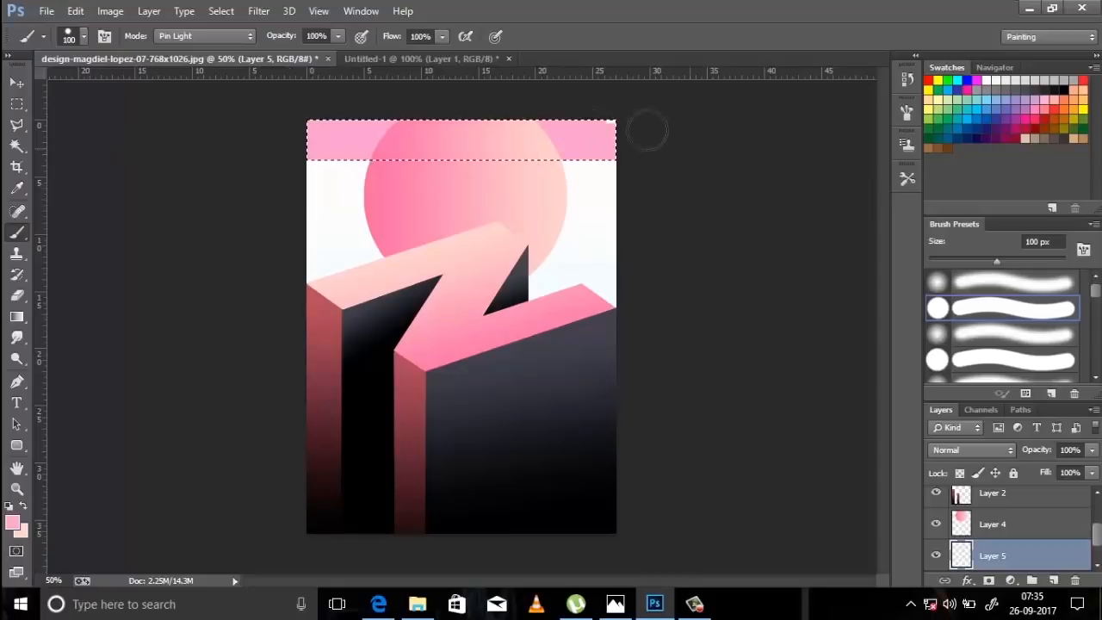
key("ctrl+d")
Add a new layer above the Background and select a full-width rectangle from the pink band down to the Z's lower front corner.
key("alt+bracketleft")
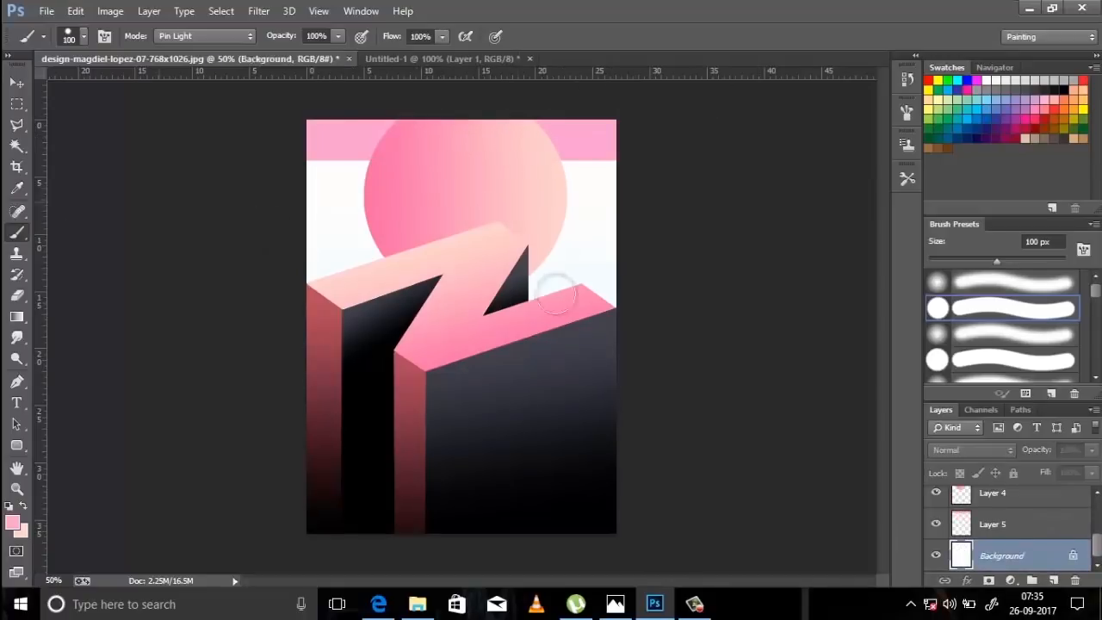
left_click(1055, 581)
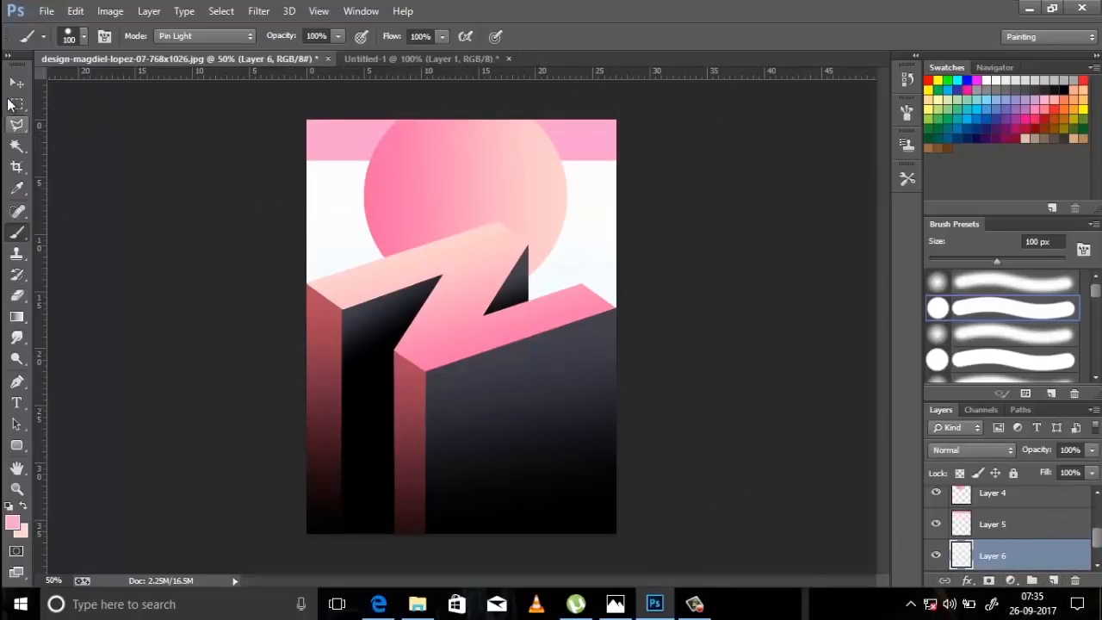
left_click(16, 104)
left_click_drag(309, 160, 637, 370)
Set the foreground colour to cyan, RGB 10, 202, 223, and swap it with the pale pink so cyan is the background colour.
left_click(17, 524)
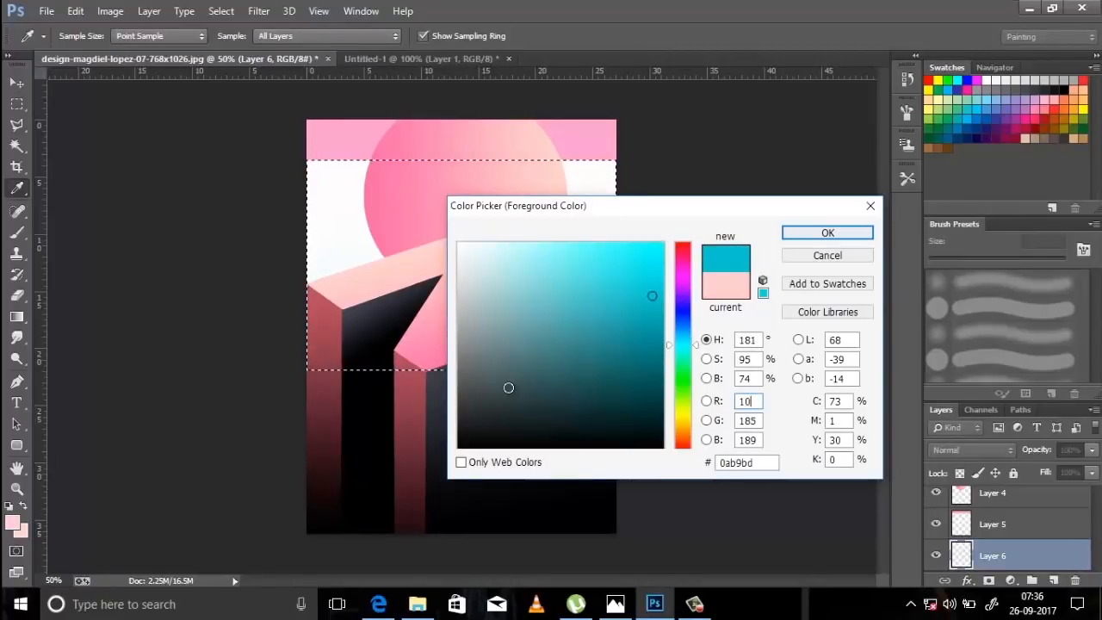
key("Tab")
type("202")
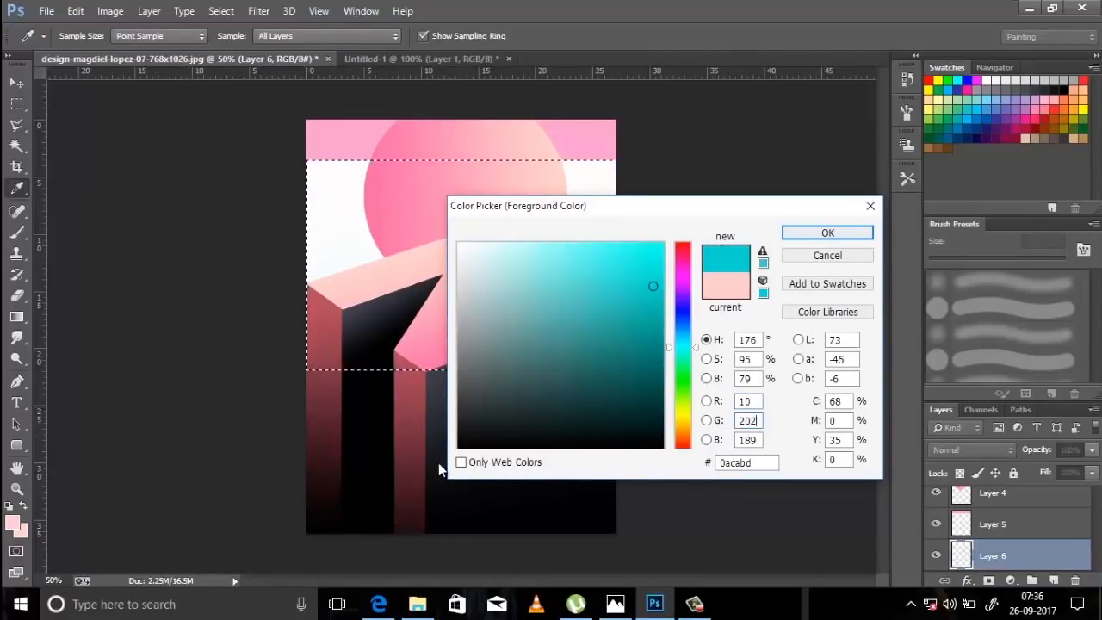
key("Tab")
type("223")
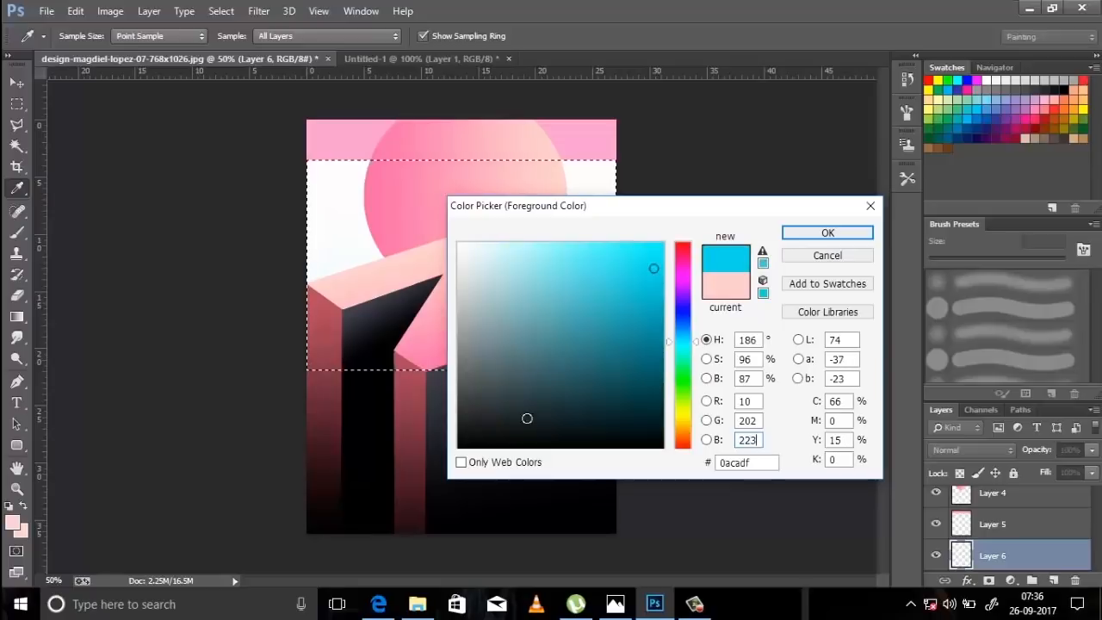
left_click(827, 233)
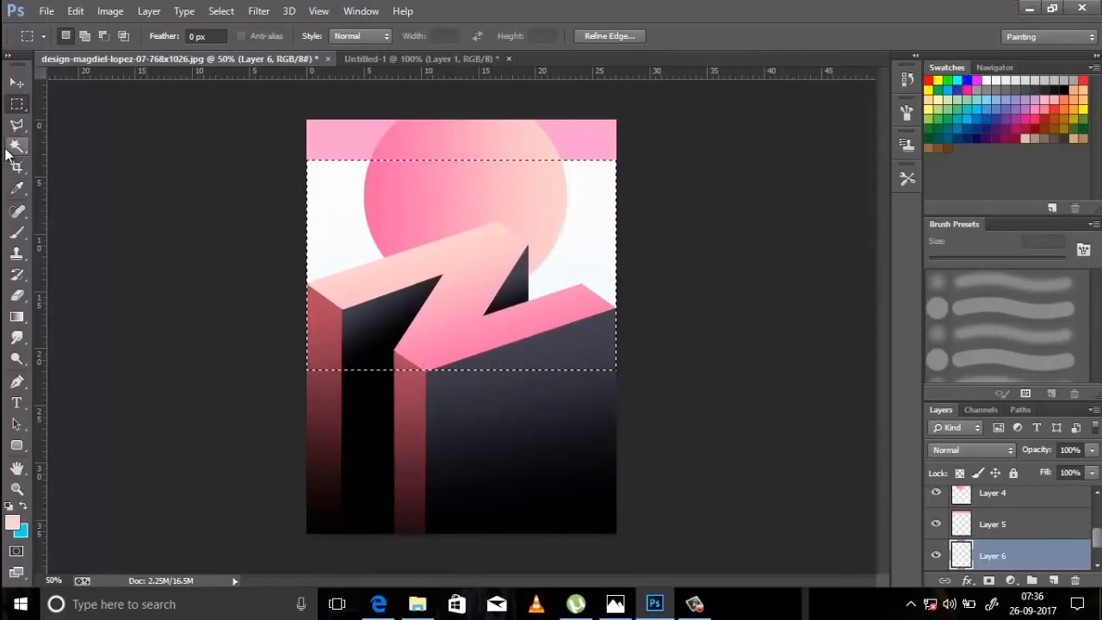
Fill the selection on Layer 6 with a vertical linear gradient from pale pink at its upper edge to cyan below, and deselect it.
left_click(17, 316)
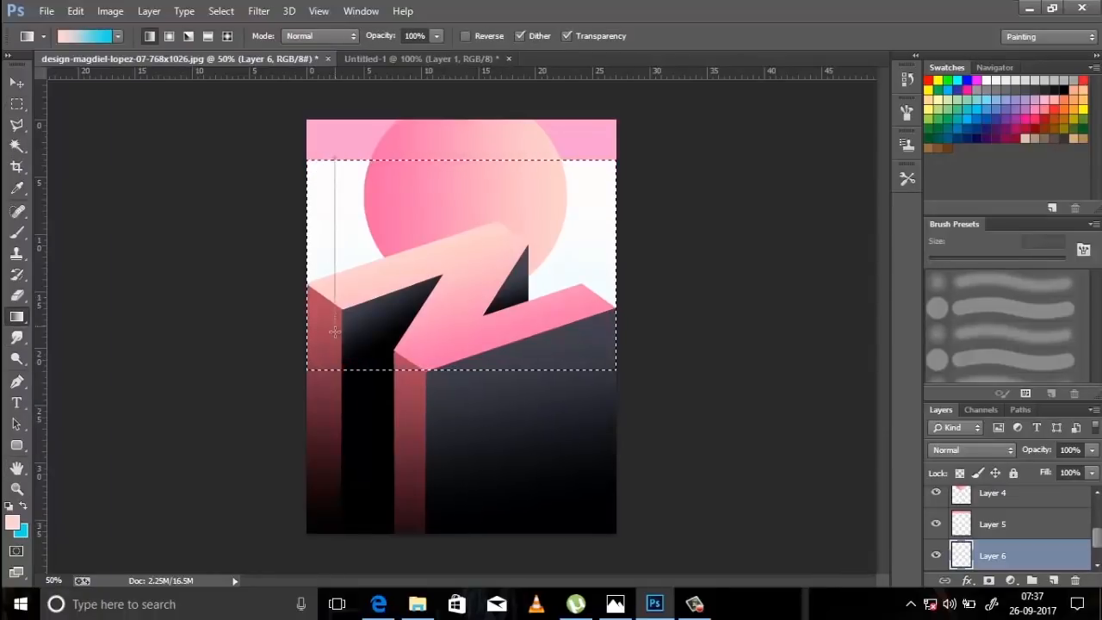
left_click_drag(334, 351, 334, 351)
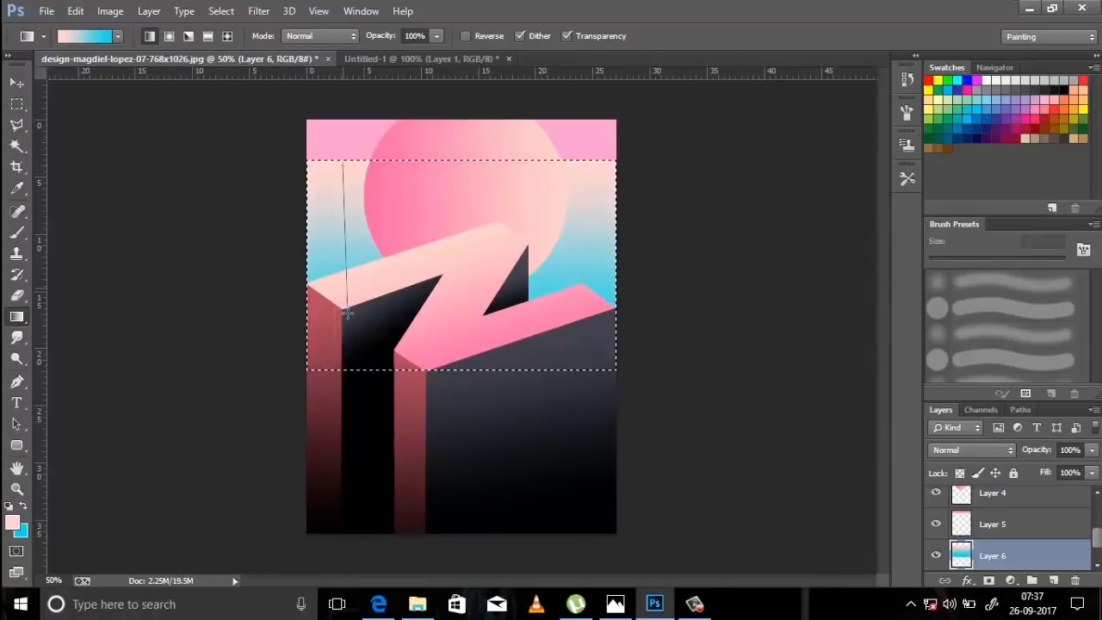
left_click_drag(333, 162, 336, 357)
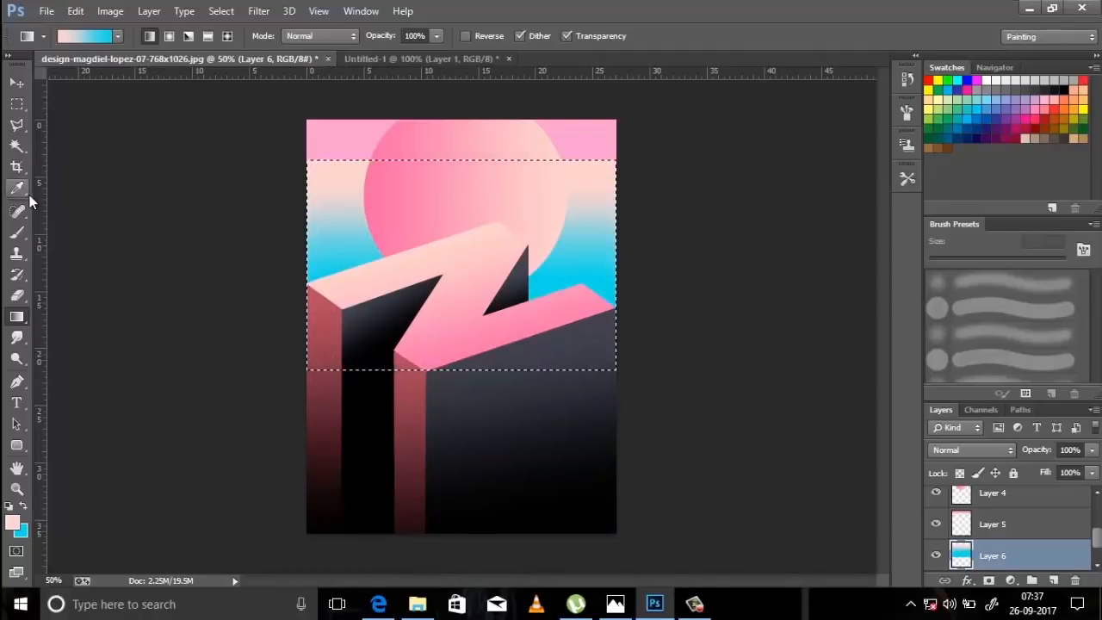
key("ctrl+d")
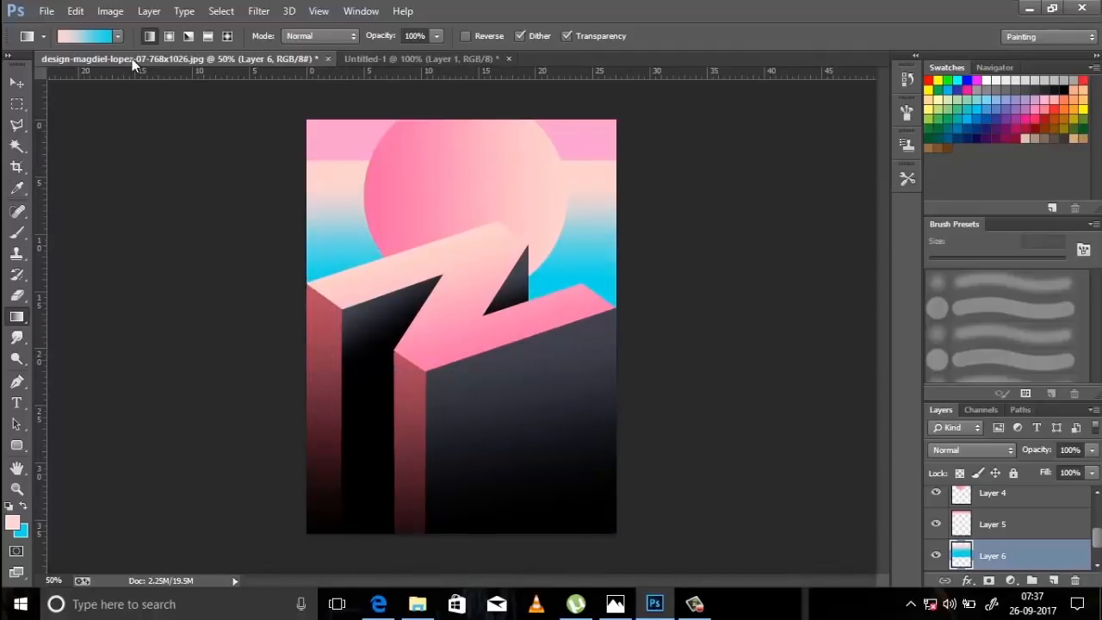
Bring the walking man from Untitled-1 into the poster as the topmost layer and stand him near the peak of the Z's upper arm.
left_click(397, 58)
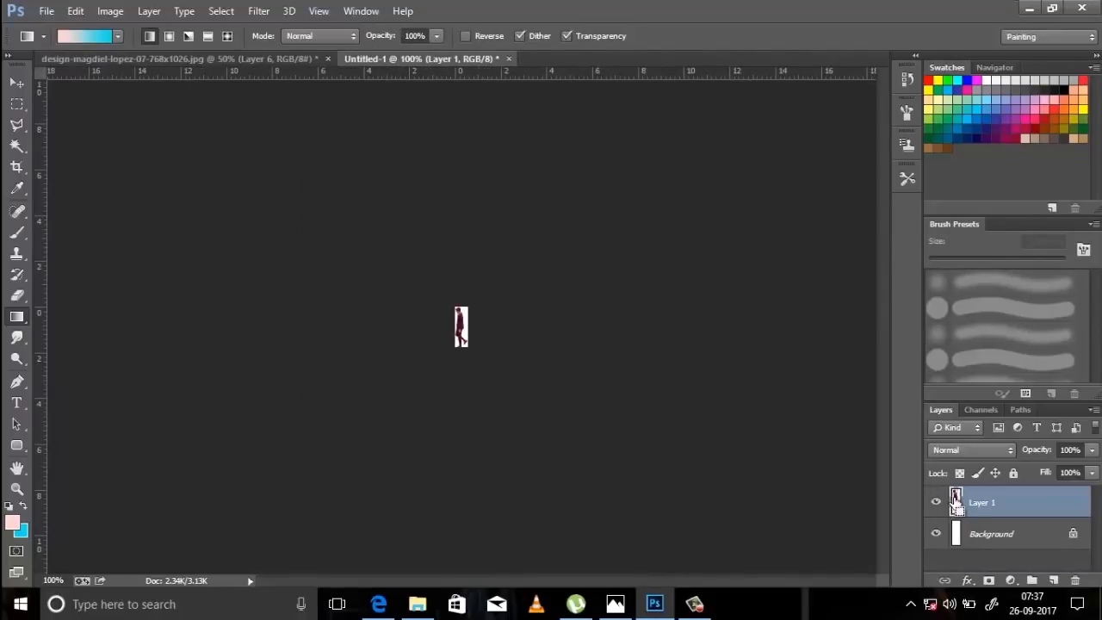
left_click(150, 57)
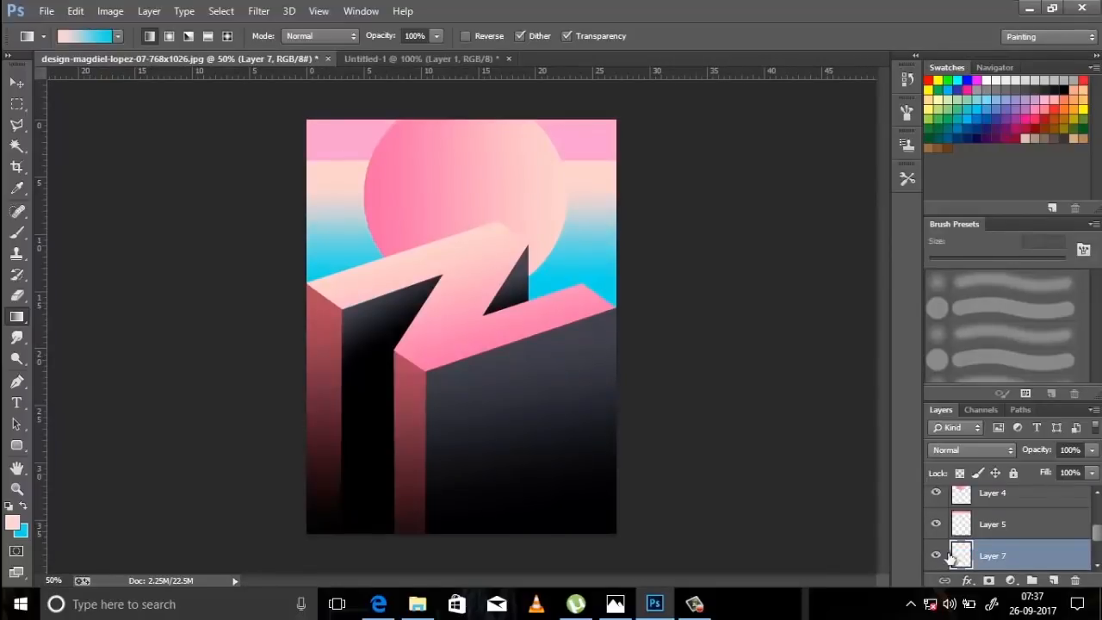
left_click_drag(950, 558, 1026, 493)
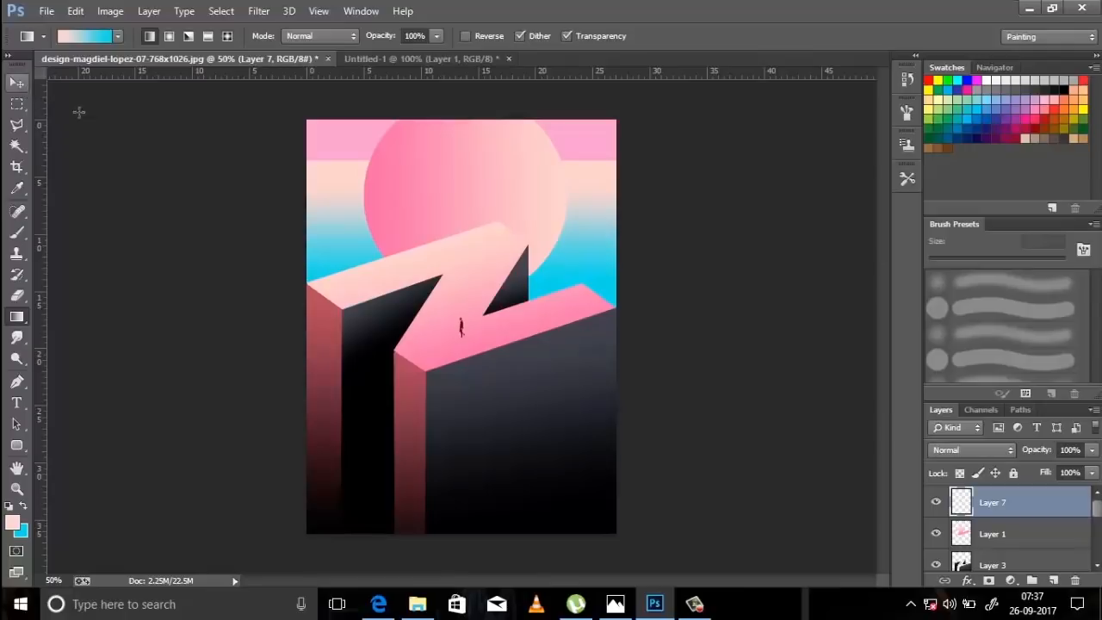
left_click(16, 82)
left_click_drag(459, 328, 481, 232)
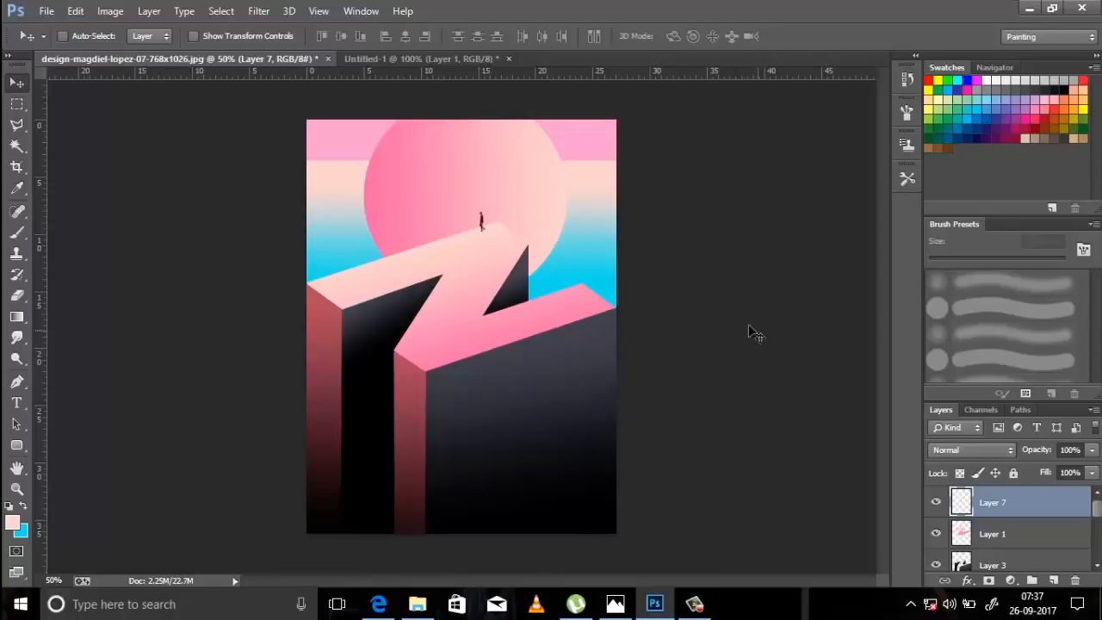
Duplicate Layer 7, flip the copy vertically, and place it directly below the walking man's feet.
left_click_drag(1039, 501, 1053, 580)
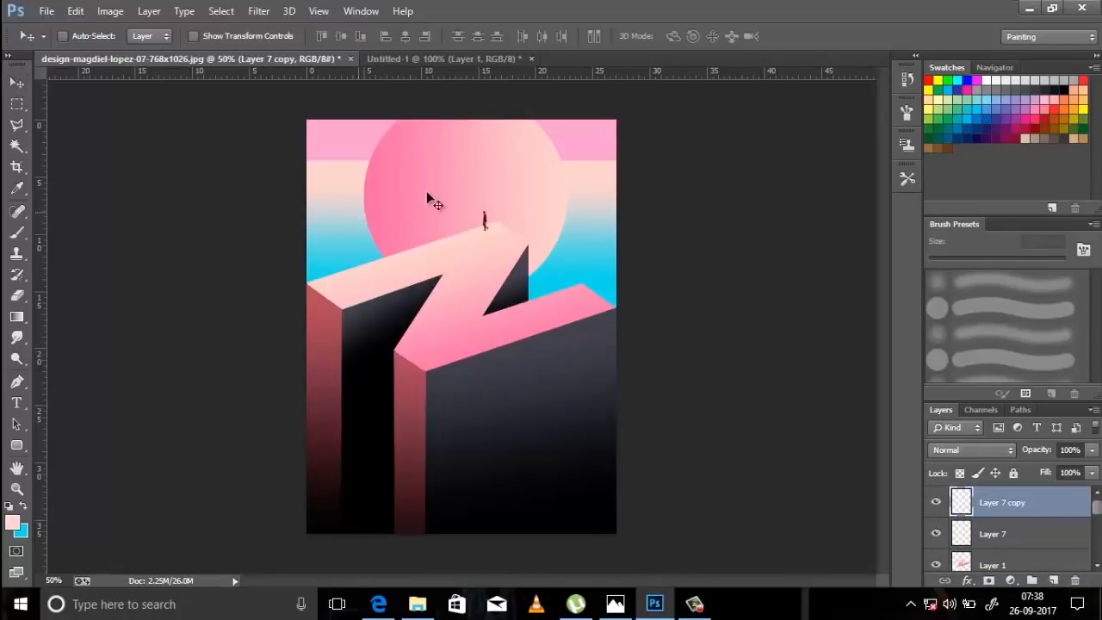
key("ctrl+t")
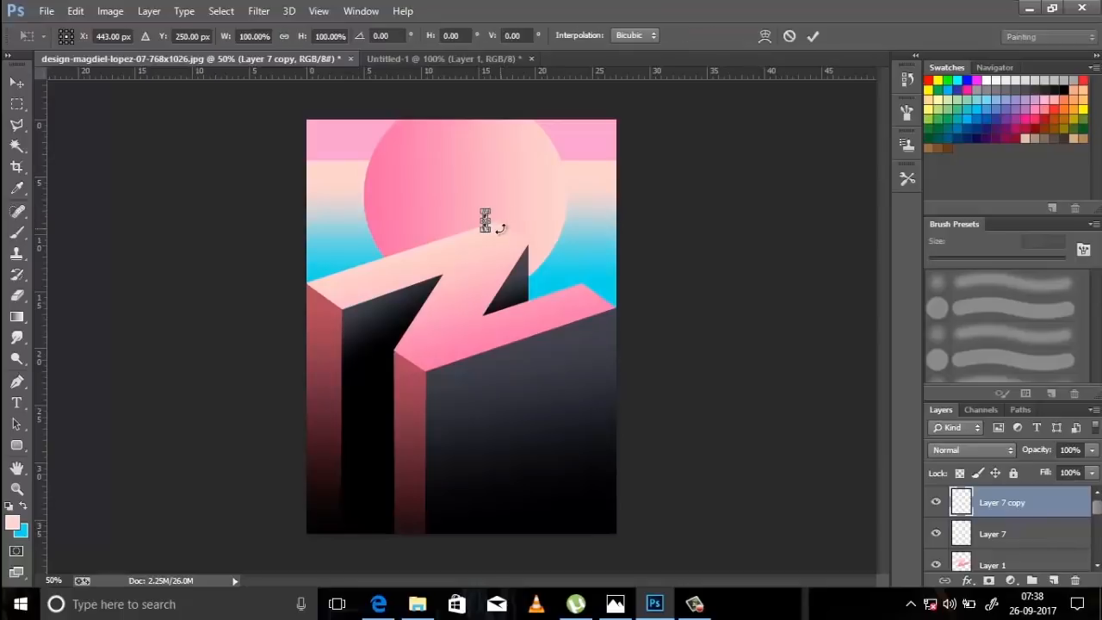
right_click(500, 228)
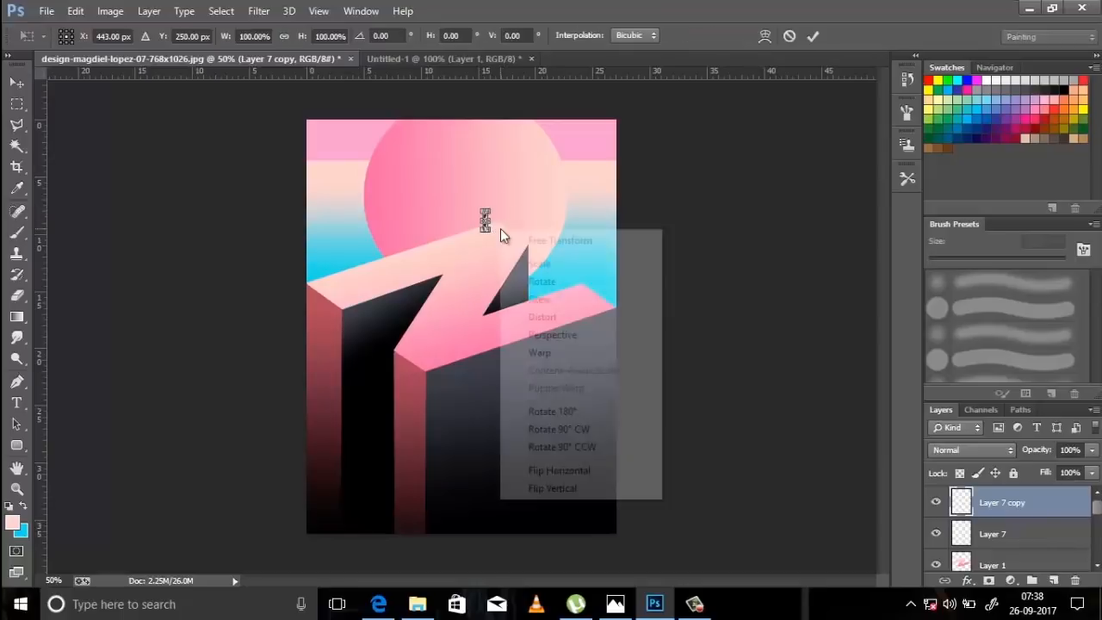
left_click(606, 490)
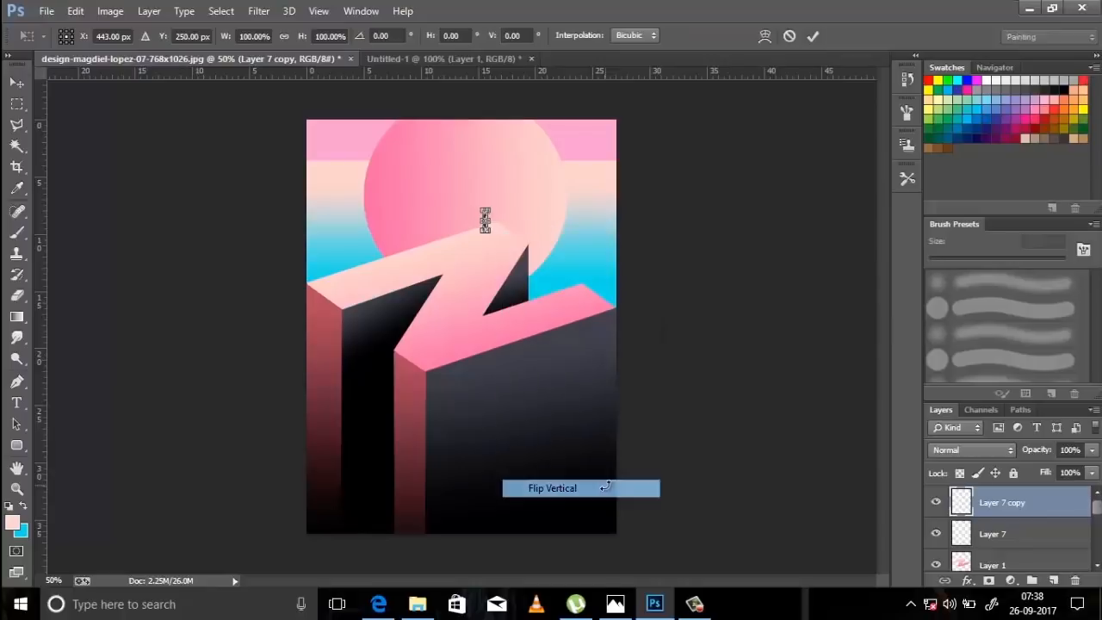
key("Return")
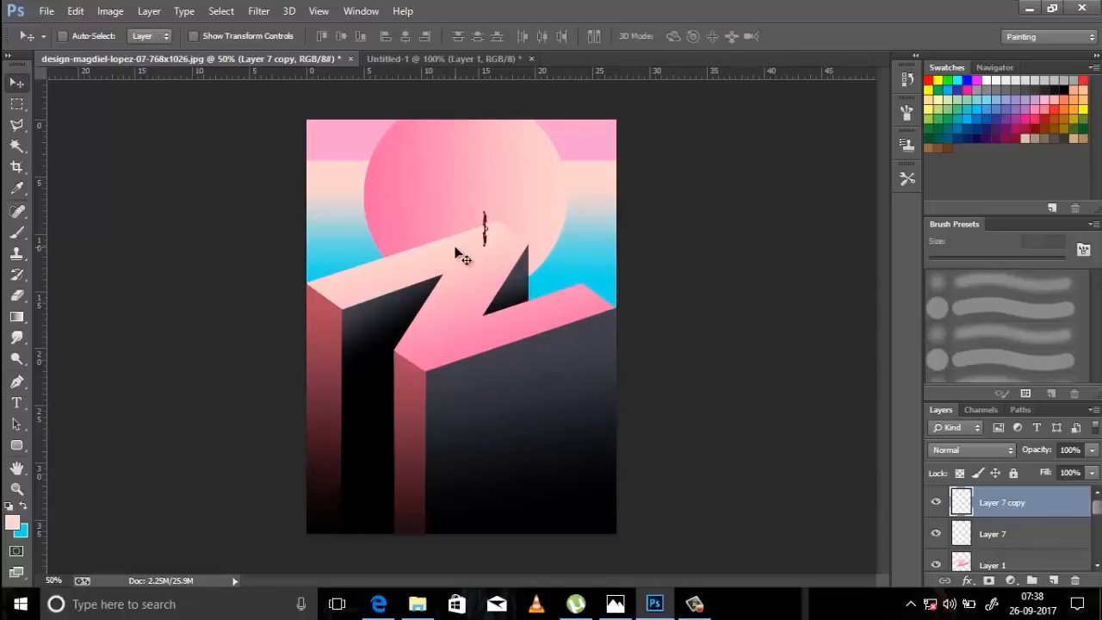
Distort the flipped copy so its far end slants down to the left, with about 108% height and -8.43° horizontal skew.
key("ctrl+t")
key("ctrl+plus")
key("ctrl+plus")
key("ctrl+plus")
left_click_drag(561, 180, 526, 340)
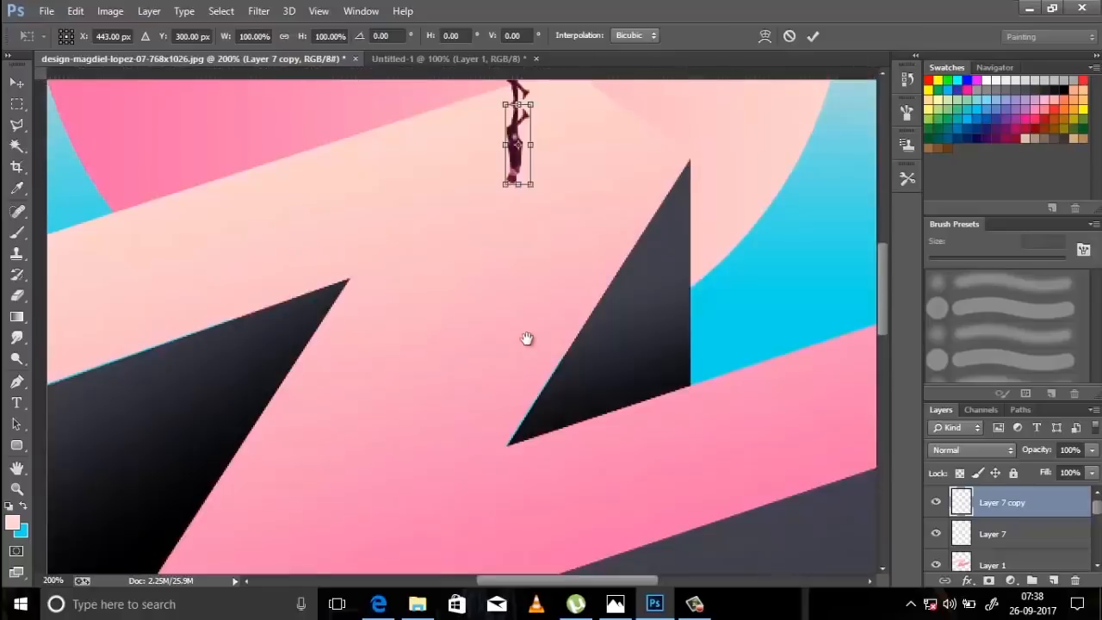
right_click(490, 302)
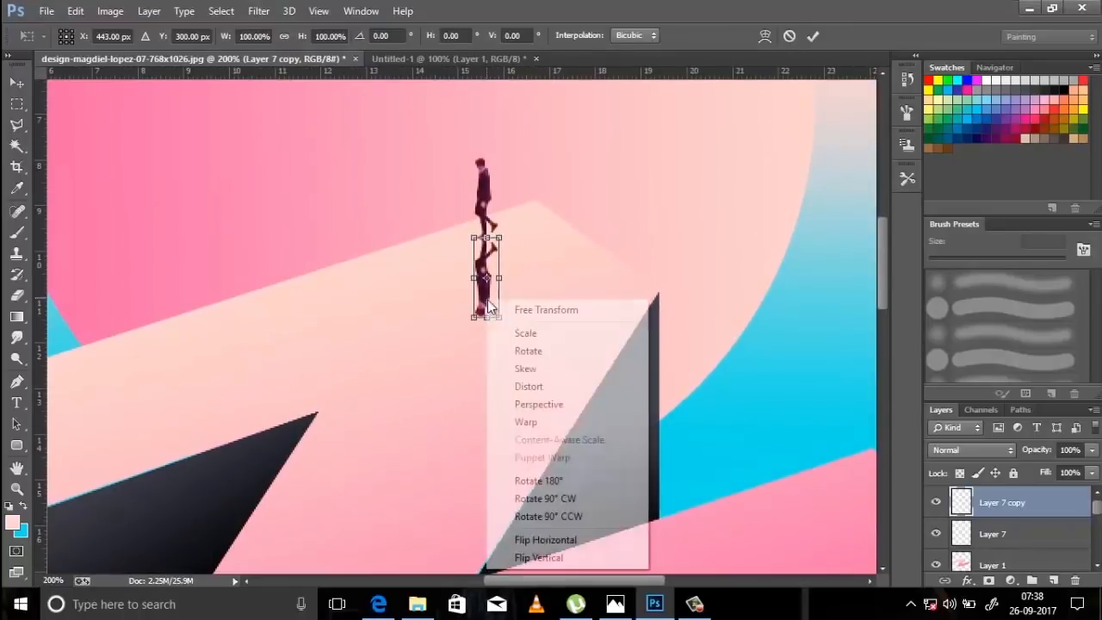
left_click(593, 390)
left_click_drag(489, 322, 473, 328)
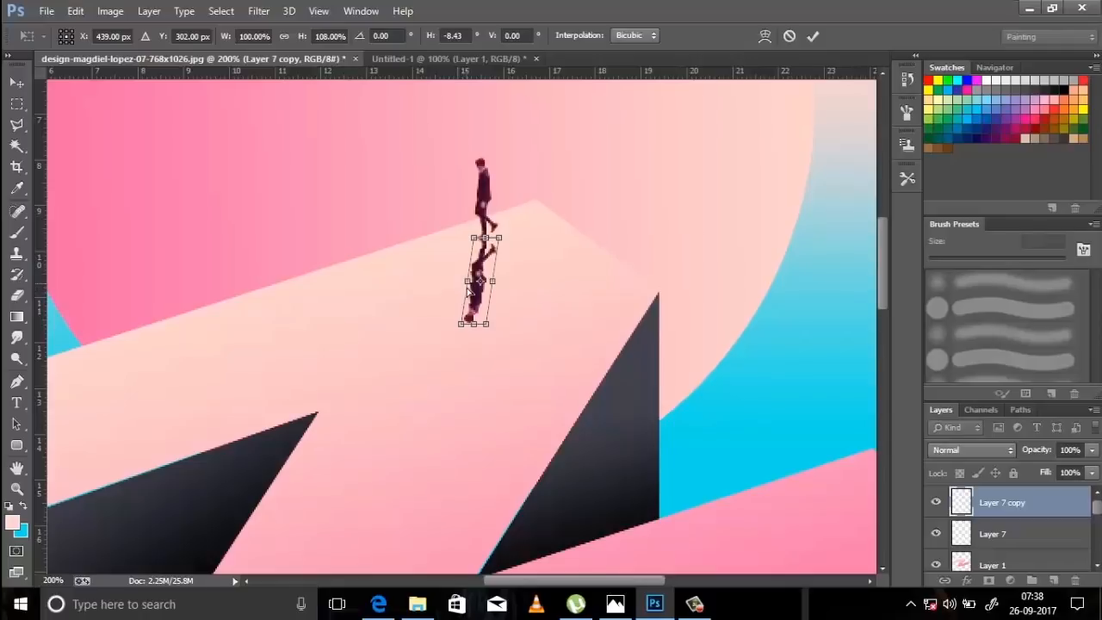
key("Return")
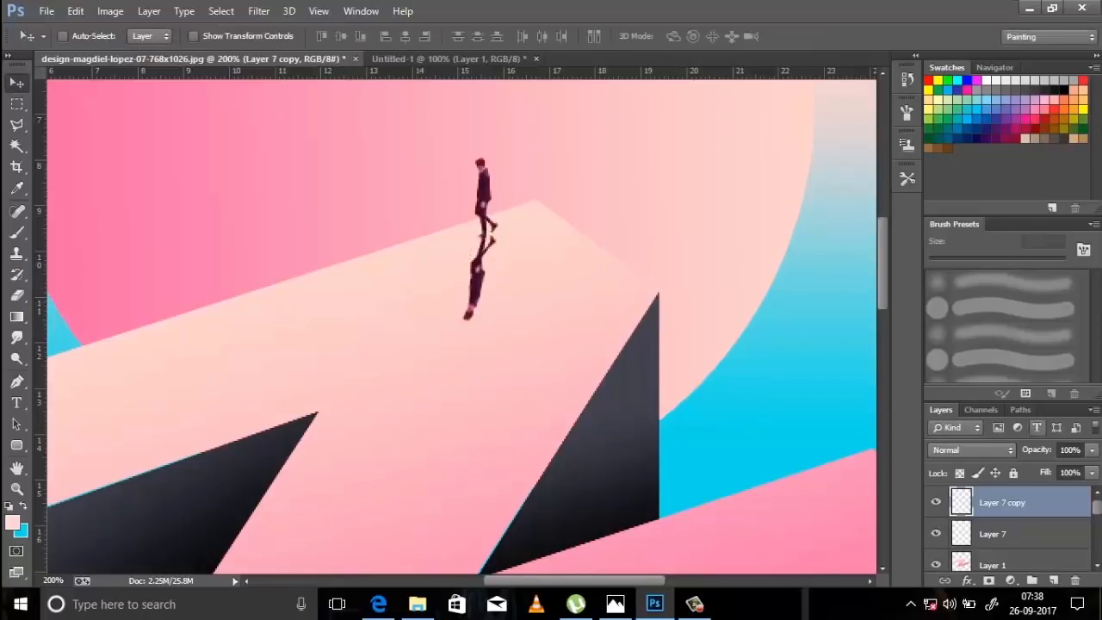
Lower the Layer 7 copy's opacity to 39% and soften the shadow with the Smudge tool at 50 px.
left_click(1092, 449)
left_click_drag(1048, 470, 1042, 470)
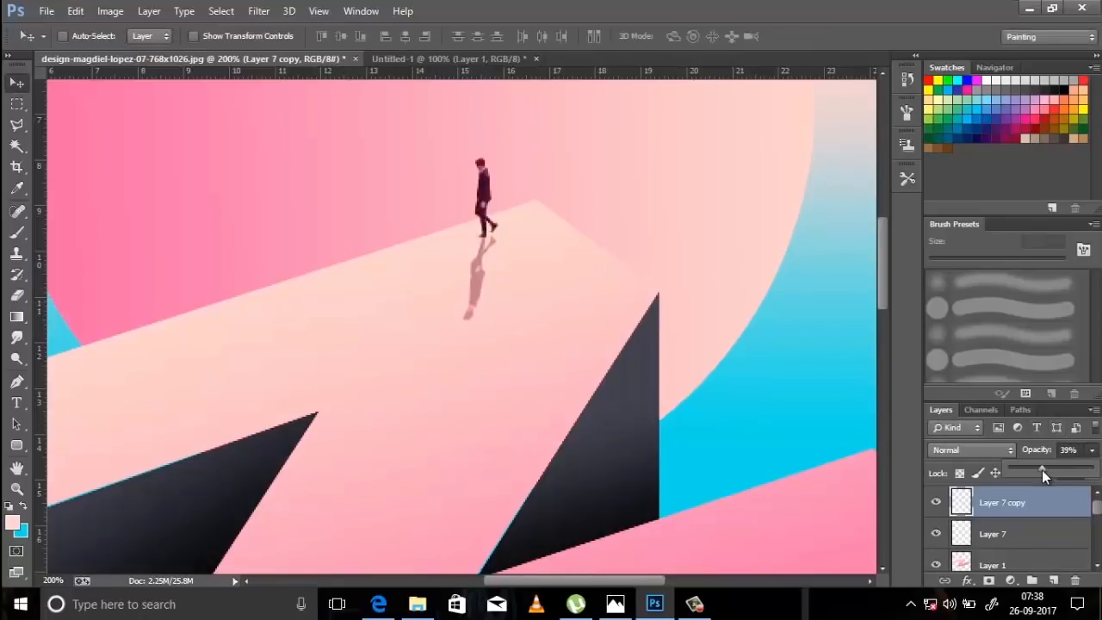
left_click(14, 342)
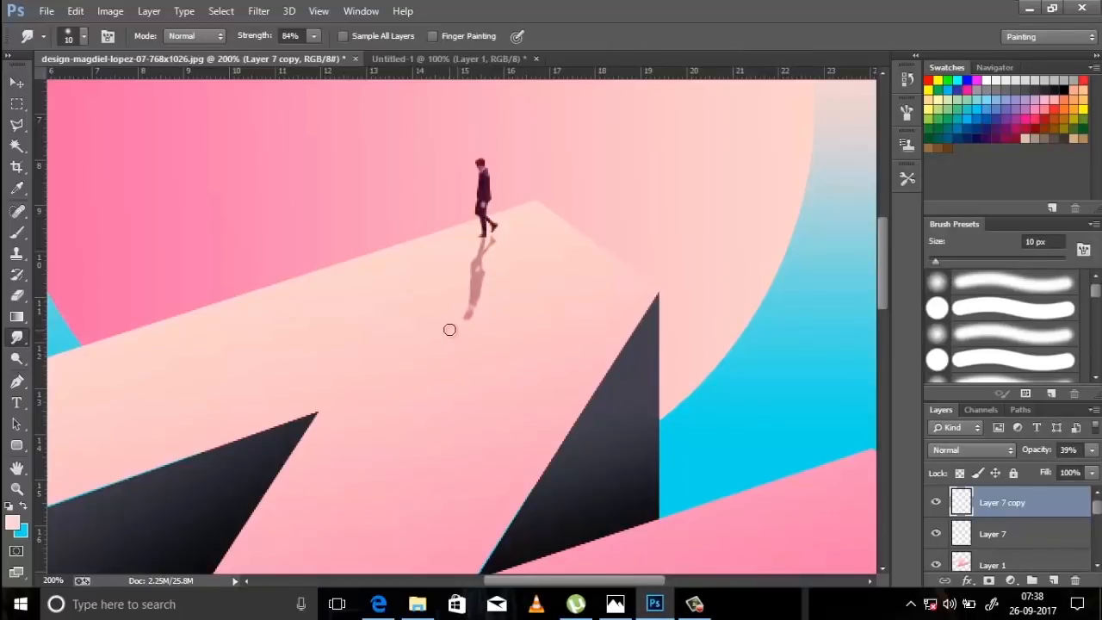
key("bracketright")
key("bracketright")
key("bracketright")
key("bracketright")
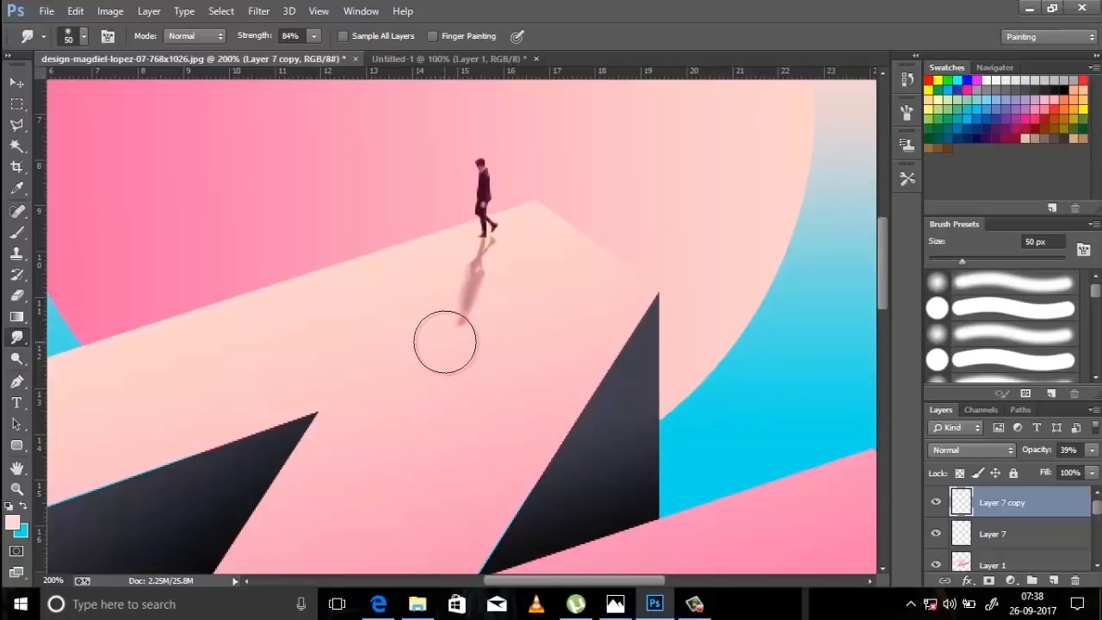
Smudge the far end of the walking man's shadow and raise the Layer 7 copy's opacity to 57%.
left_click_drag(446, 342, 436, 344)
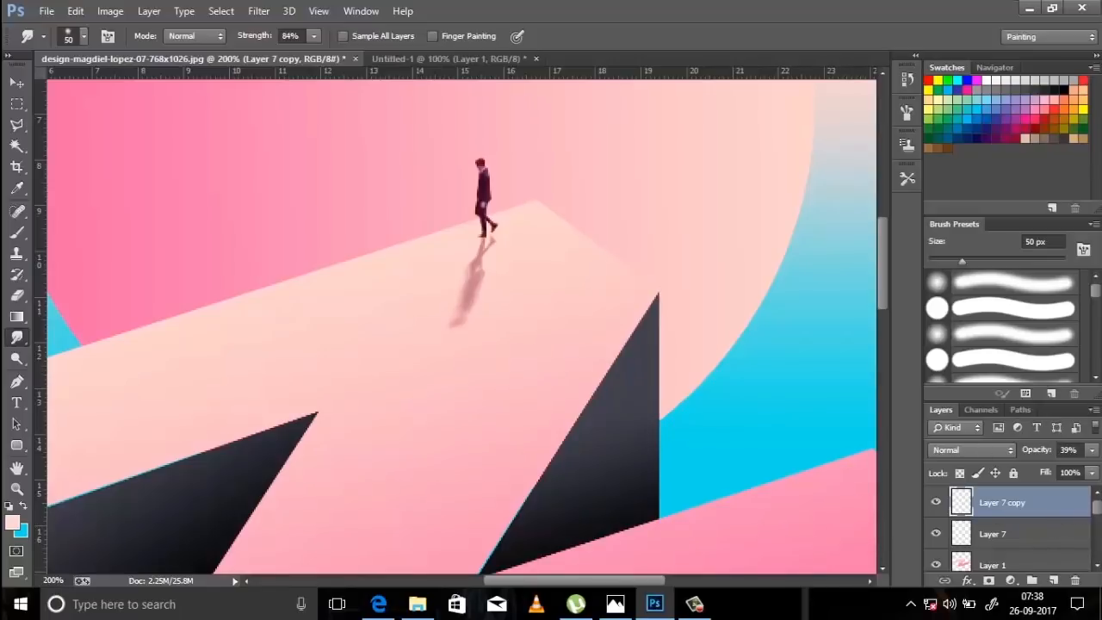
left_click_drag(1088, 453, 1060, 470)
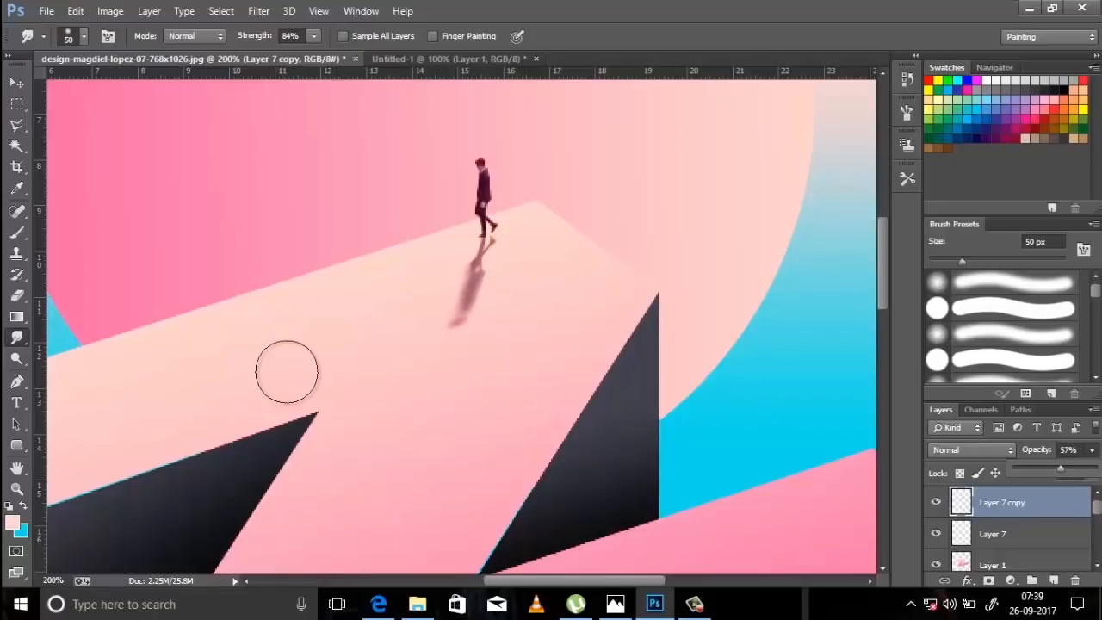
Duplicate the gradient circle's layer, Layer 4, and place the copy directly beneath the original.
key("ctrl+minus")
key("ctrl+minus")
left_click(16, 83)
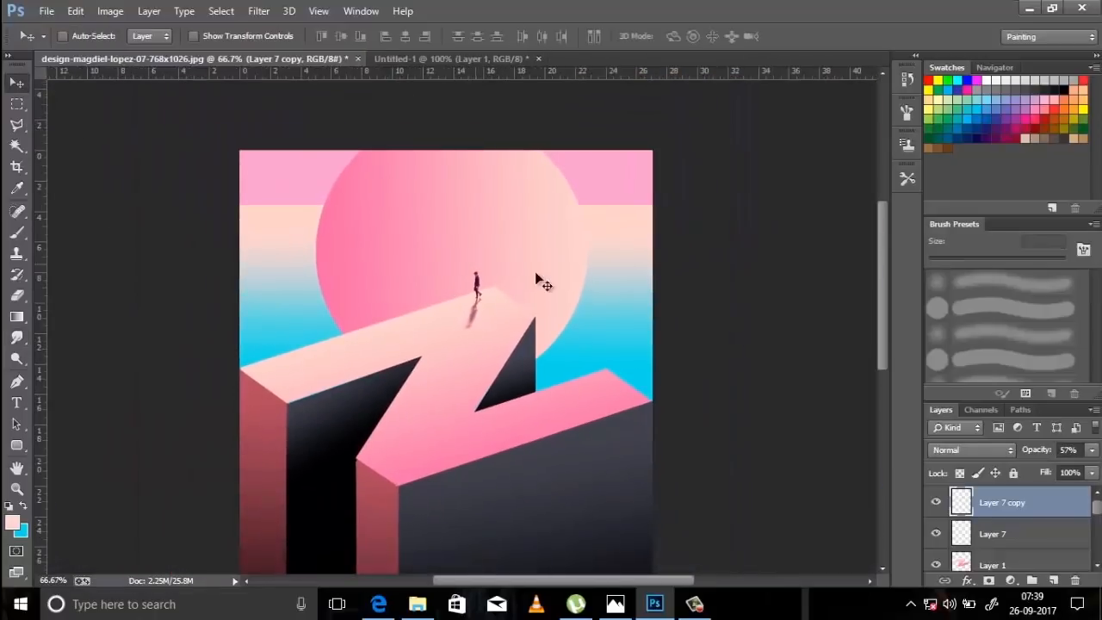
left_click(561, 256, "ctrl")
scroll(996, 497, "down", 2)
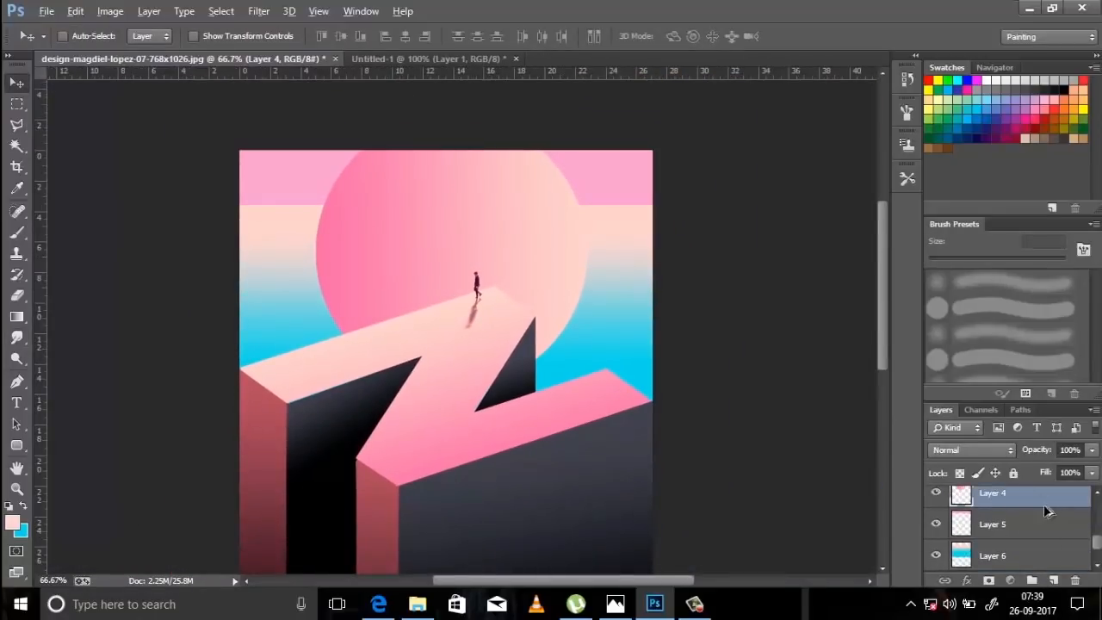
key("ctrl+j")
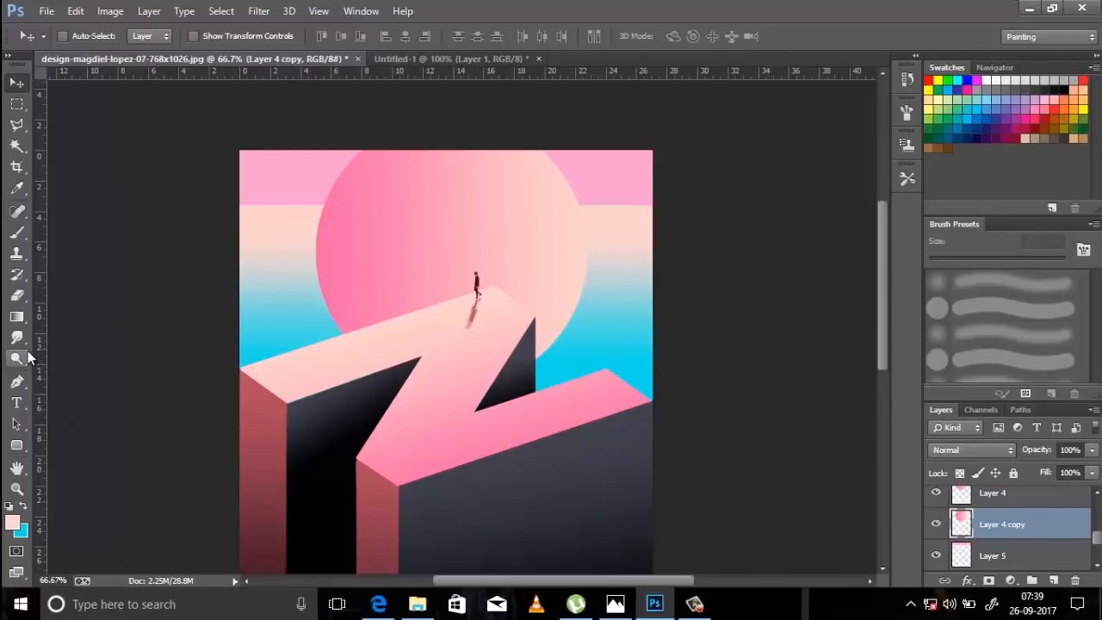
Smudge the circle copy outward with the Smudge tool at 700 px to form a soft glow around the circle's edge.
left_click(16, 338)
key("bracketright")
key("bracketright")
key("bracketright")
key("bracketright")
key("bracketright")
key("bracketright")
key("bracketright")
key("bracketright")
key("bracketright")
key("bracketright")
key("bracketright")
key("bracketright")
key("bracketright")
key("bracketright")
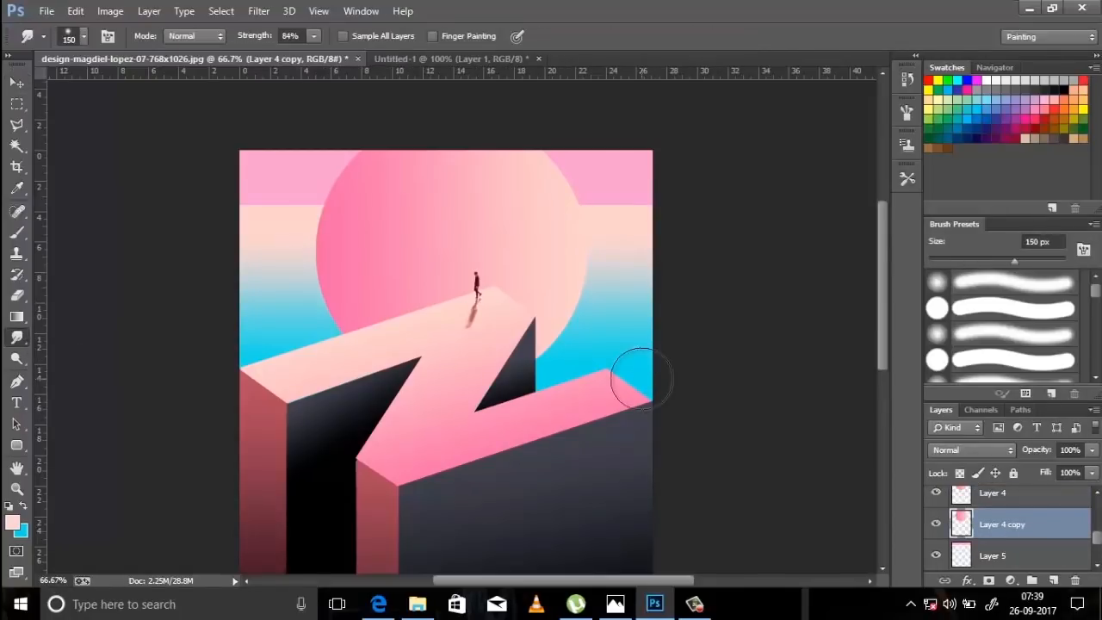
mouse_move(642, 379)
left_mouse_down()
mouse_move(405, 234)
mouse_move(422, 197)
mouse_move(395, 264)
mouse_move(382, 175)
mouse_move(423, 214)
left_mouse_up()
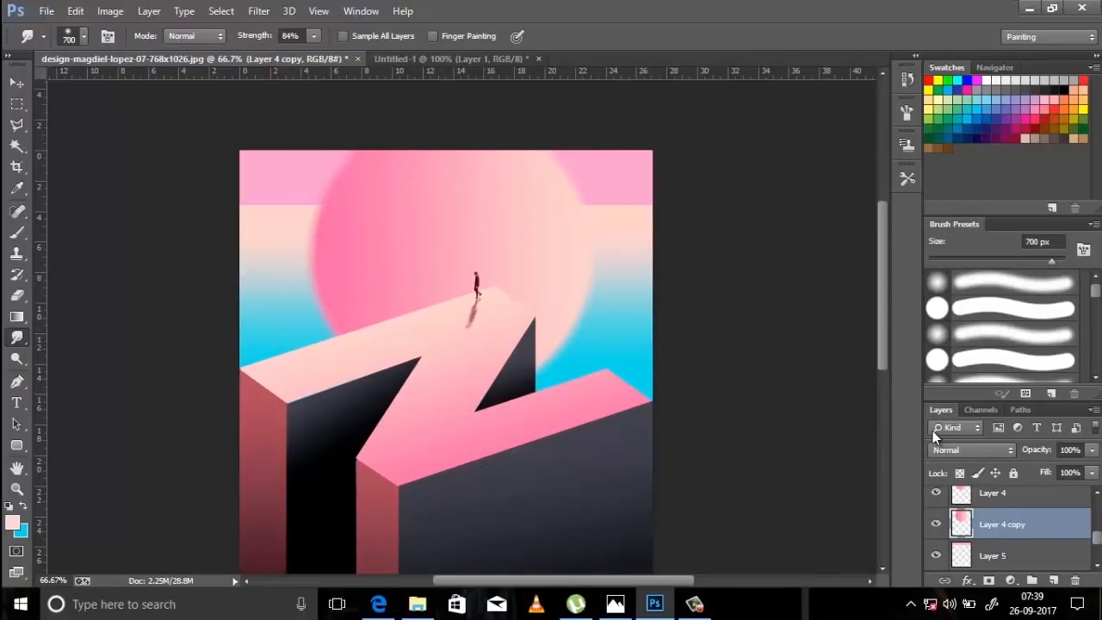
Lower the Layer 4 copy's opacity to 91%.
left_click(1091, 450)
left_click_drag(1082, 458, 1082, 474)
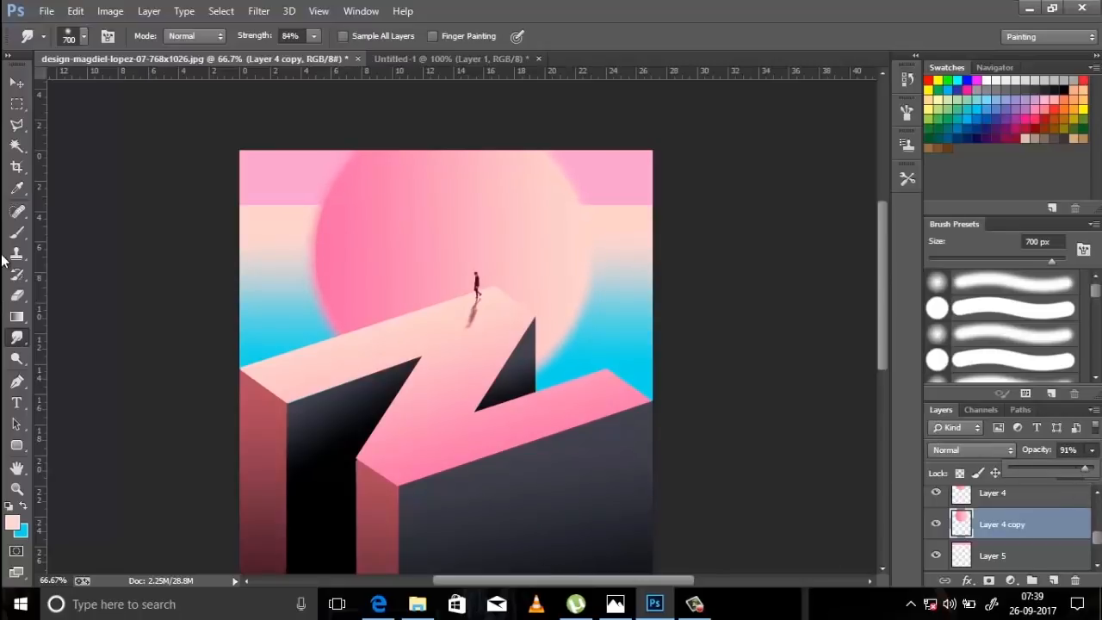
key("ctrl+minus")
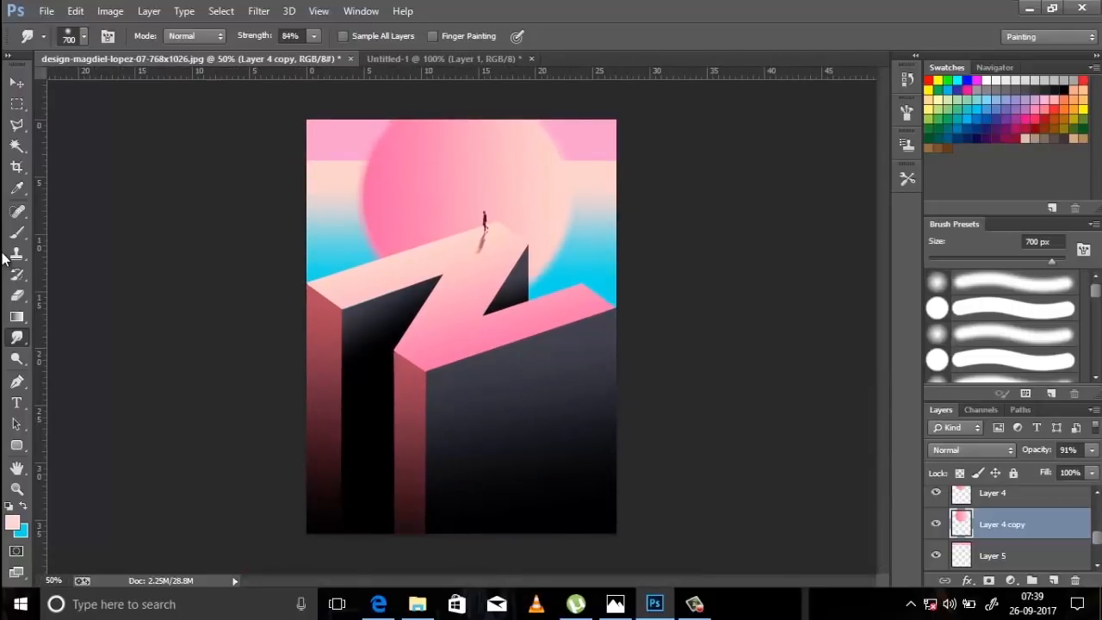